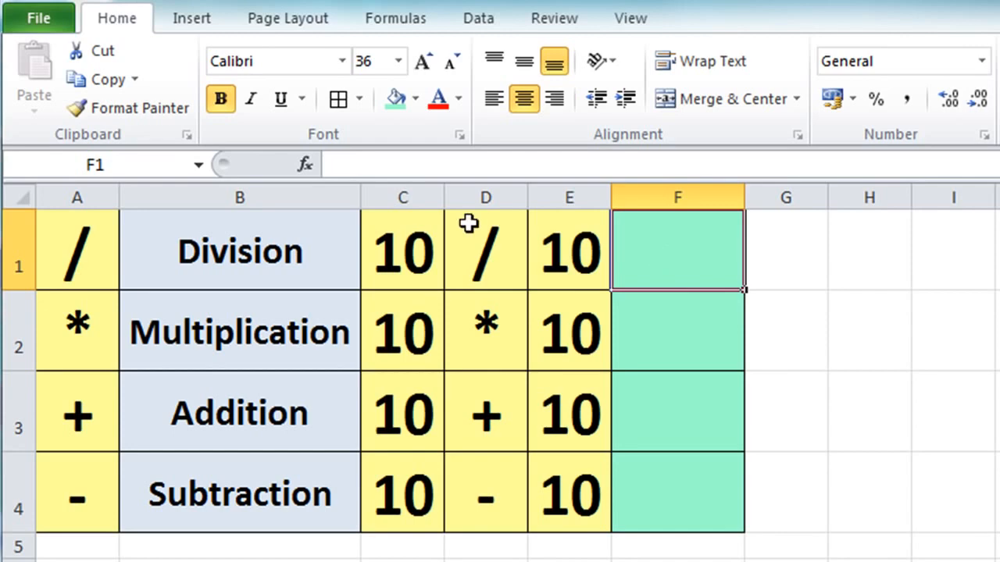
# Enter a formula in F1 that divides C1 by E1, using cell references (=C1/E1).
pyautogui.write('=')
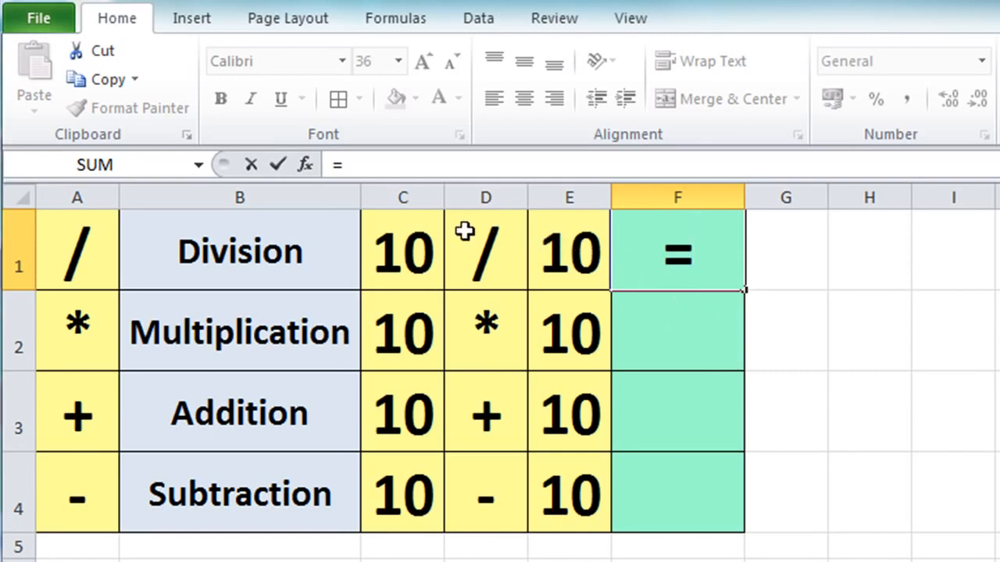
pyautogui.click(384, 243)
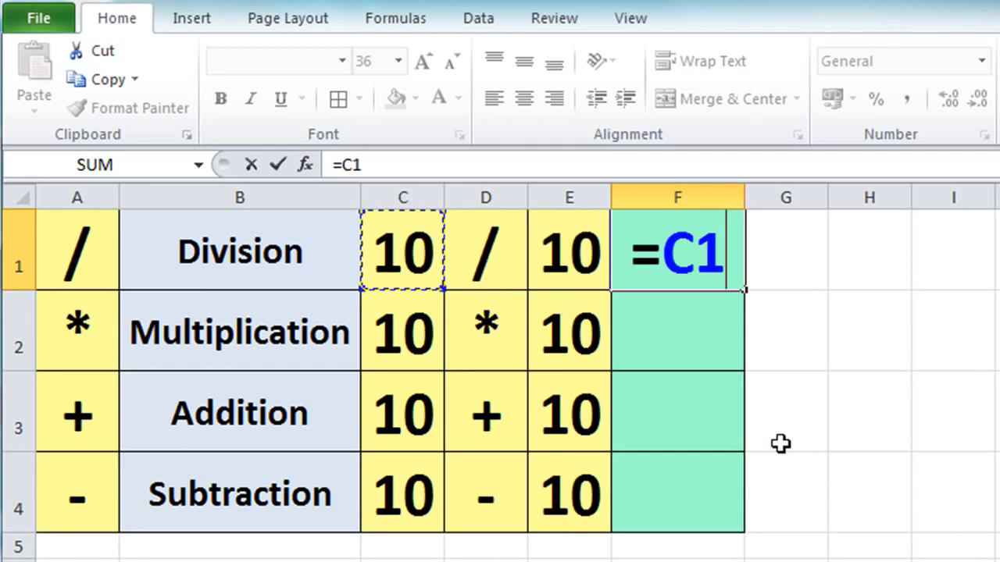
pyautogui.write('/')
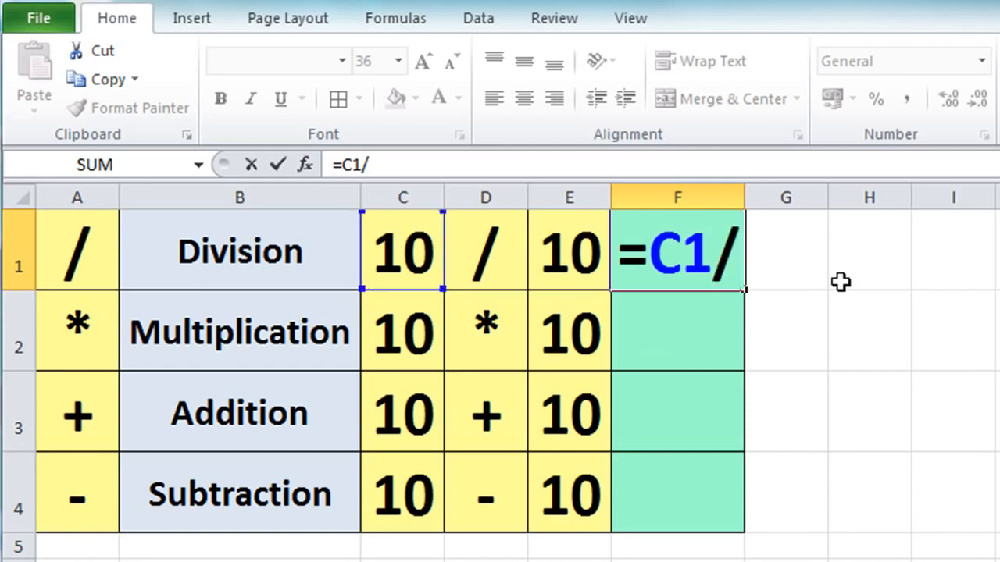
pyautogui.click(578, 249)
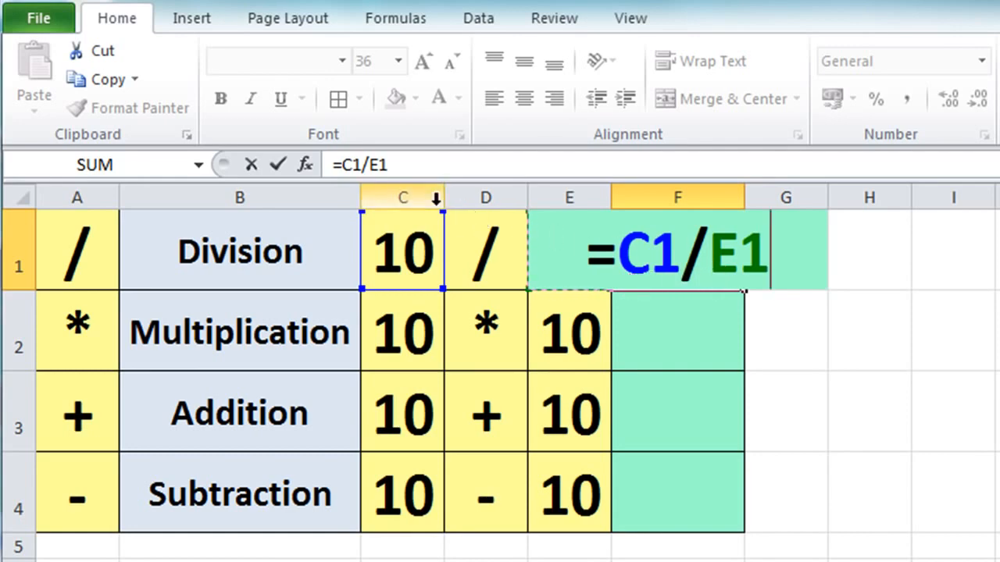
pyautogui.click(279, 161)
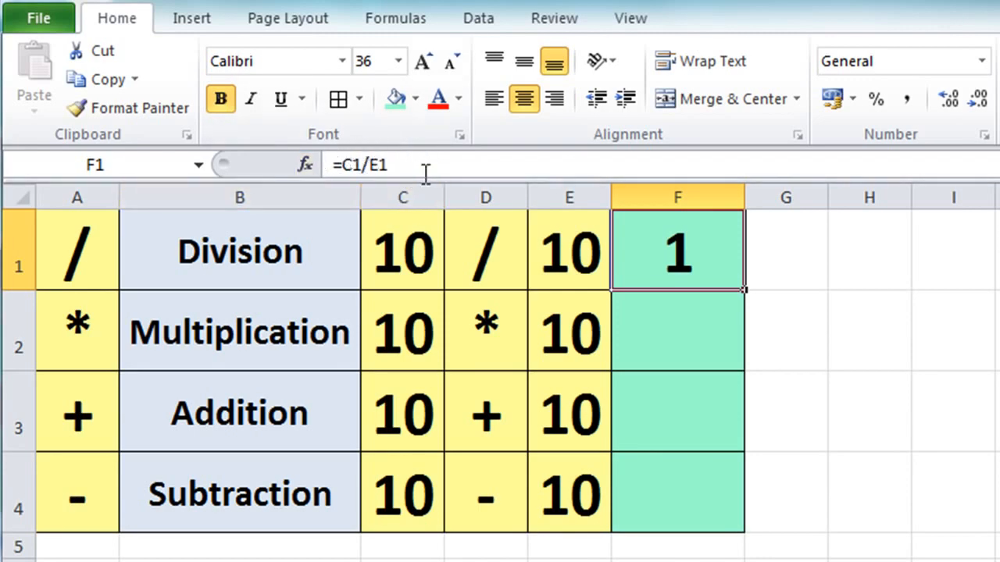
# Enter a formula in F2 that multiplies C2 by E2, using cell references (=C2*E2).
pyautogui.click(654, 328)
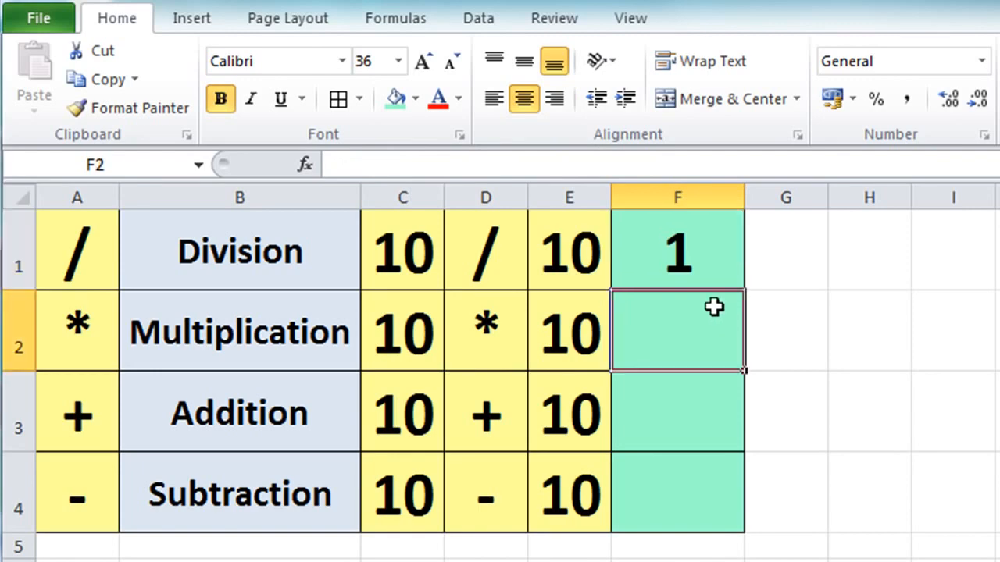
pyautogui.write('=')
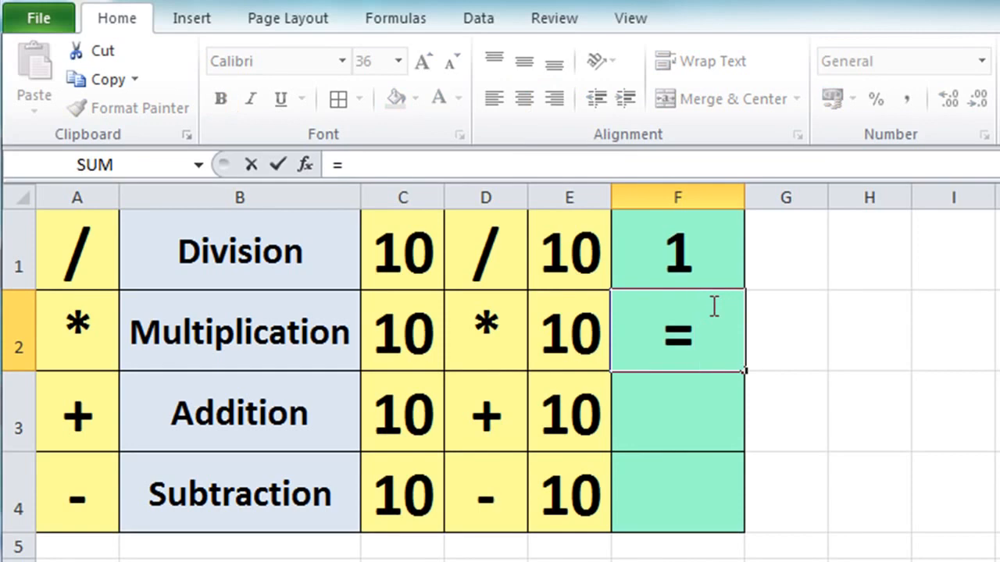
pyautogui.click(411, 336)
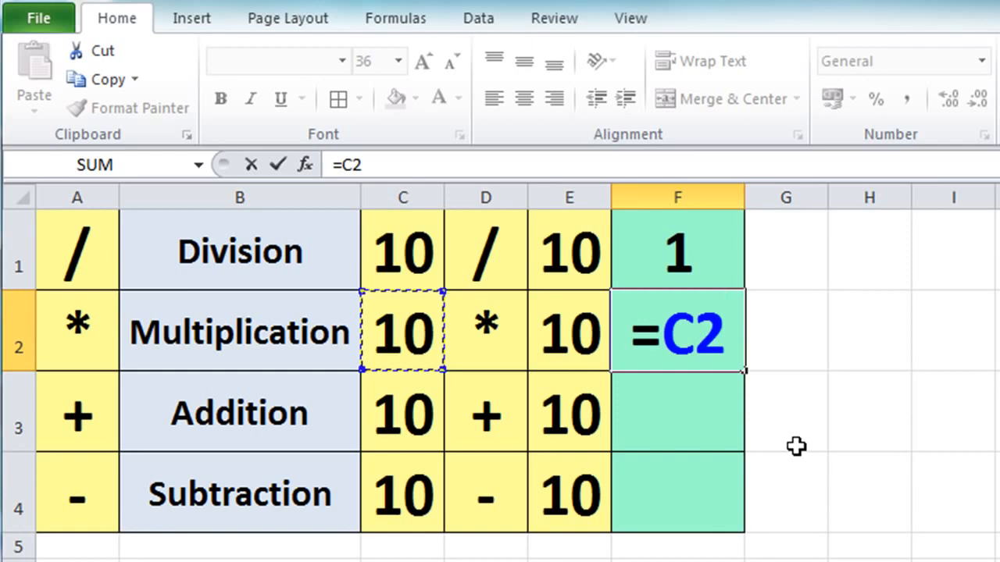
pyautogui.write('*')
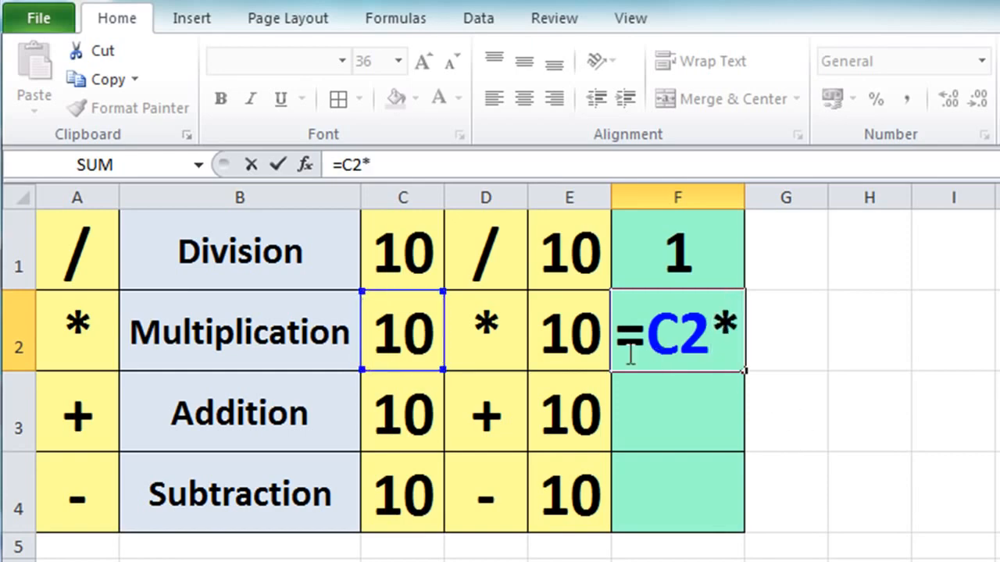
pyautogui.click(570, 337)
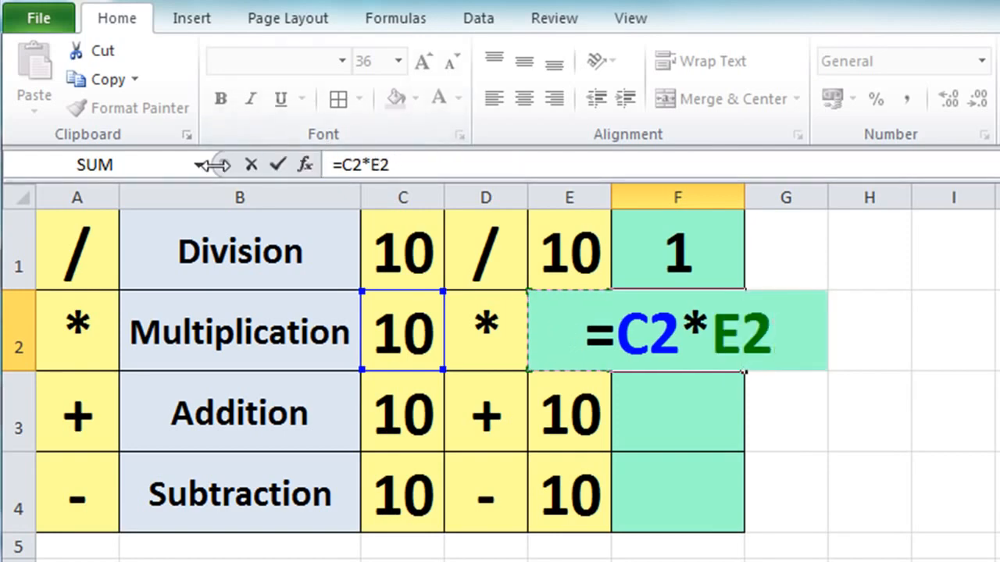
pyautogui.click(289, 167)
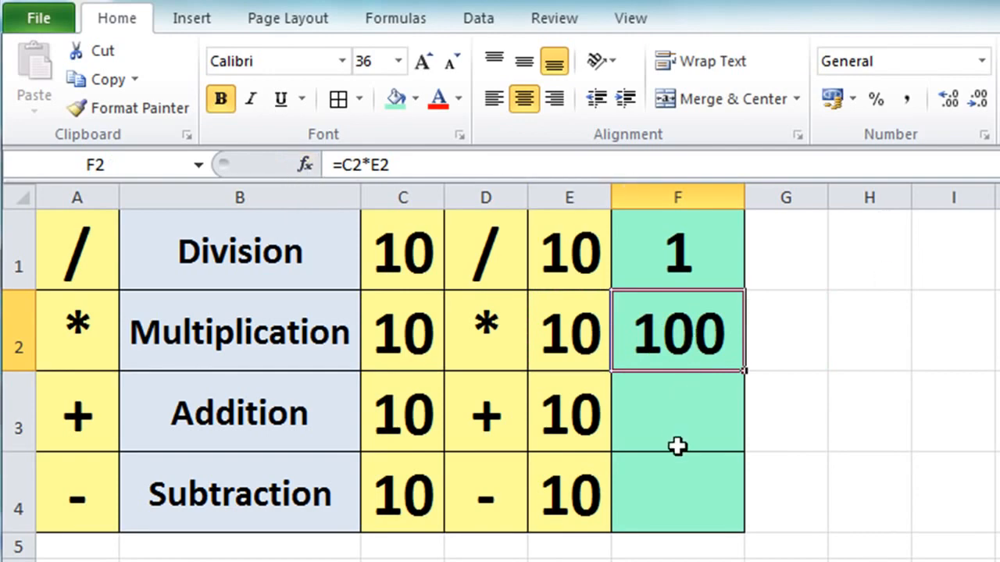
# Enter a formula in F3 that adds C3 and E3, using cell references (=C3+E3).
pyautogui.click(675, 414)
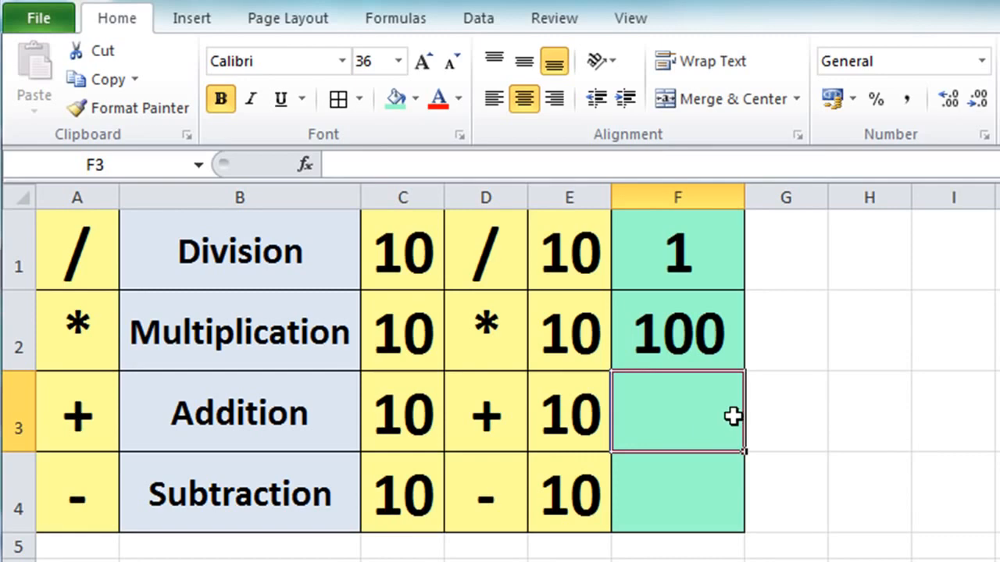
pyautogui.write('=')
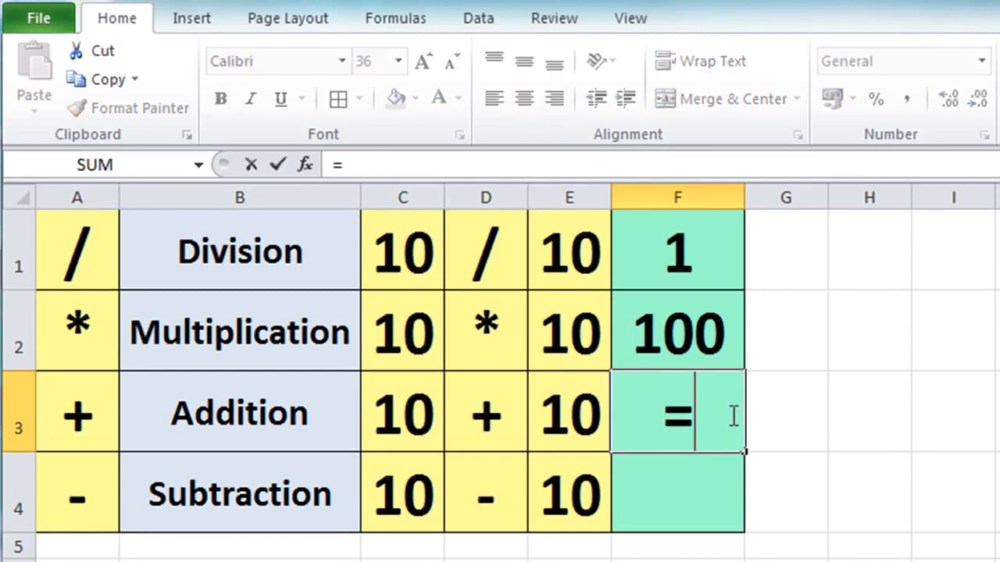
pyautogui.click(396, 414)
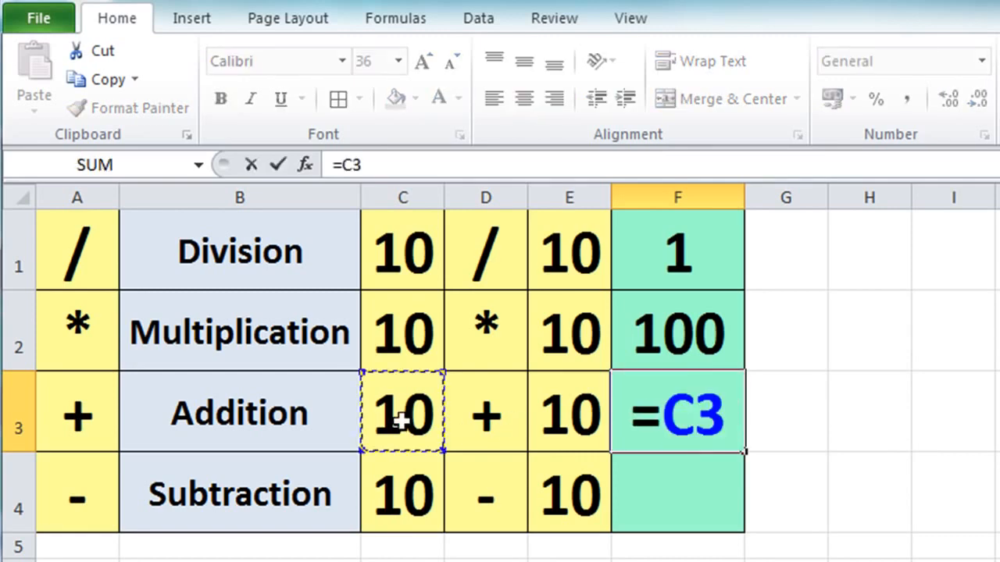
pyautogui.write('+')
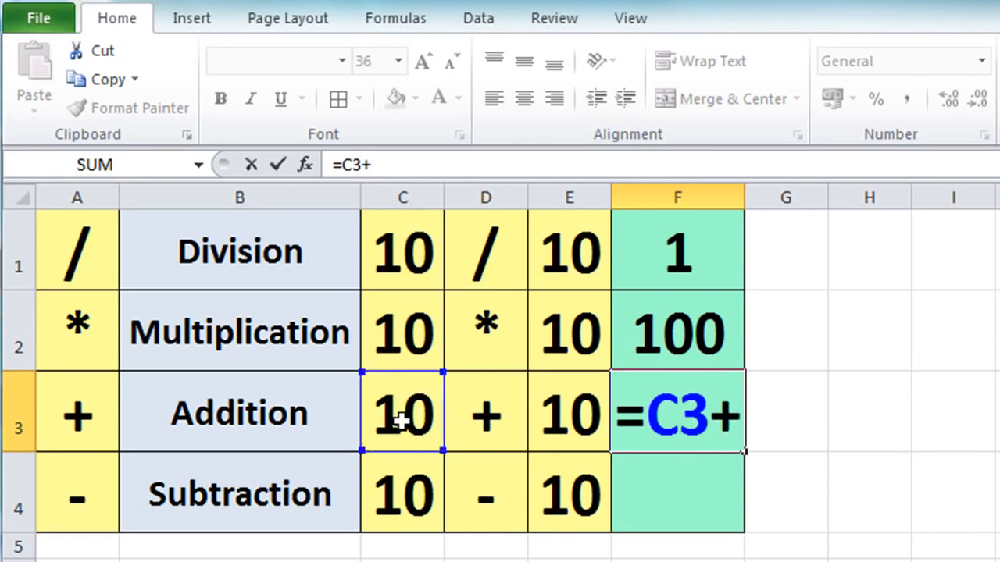
pyautogui.click(538, 414)
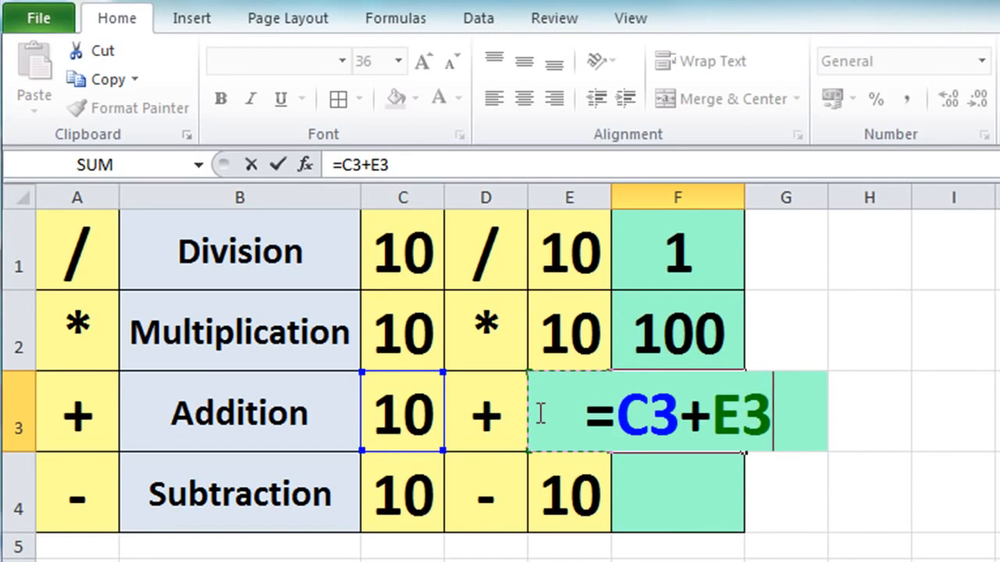
pyautogui.press('Return')
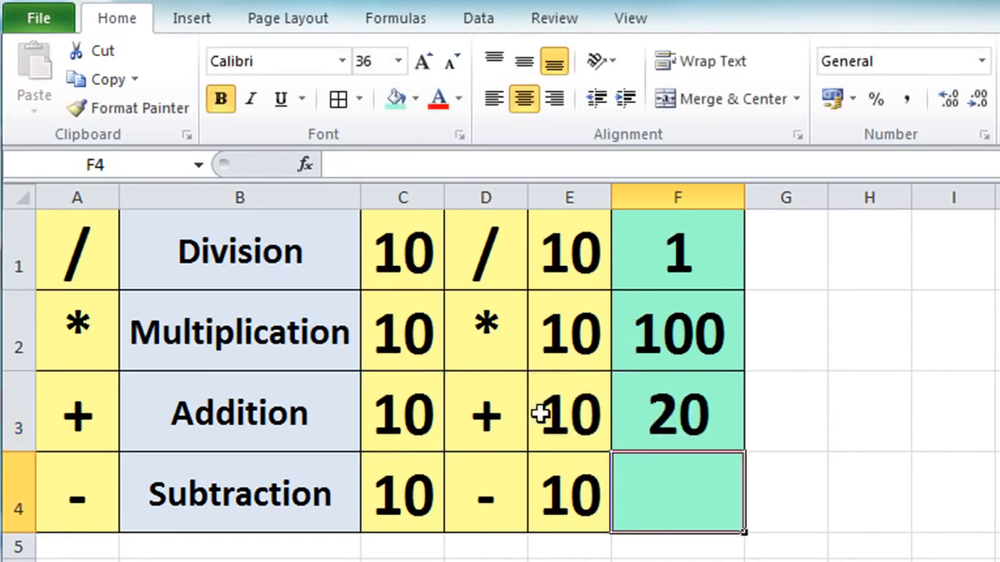
# Enter a formula in F4 that subtracts E4 from C4, using cell references (=C4-E4).
pyautogui.write('=')
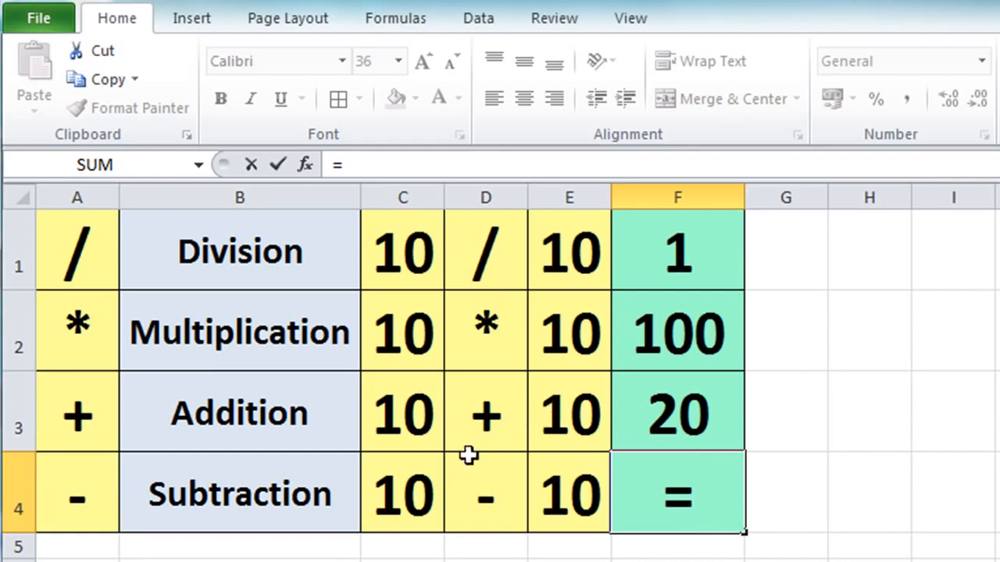
pyautogui.click(400, 480)
pyautogui.write('-')
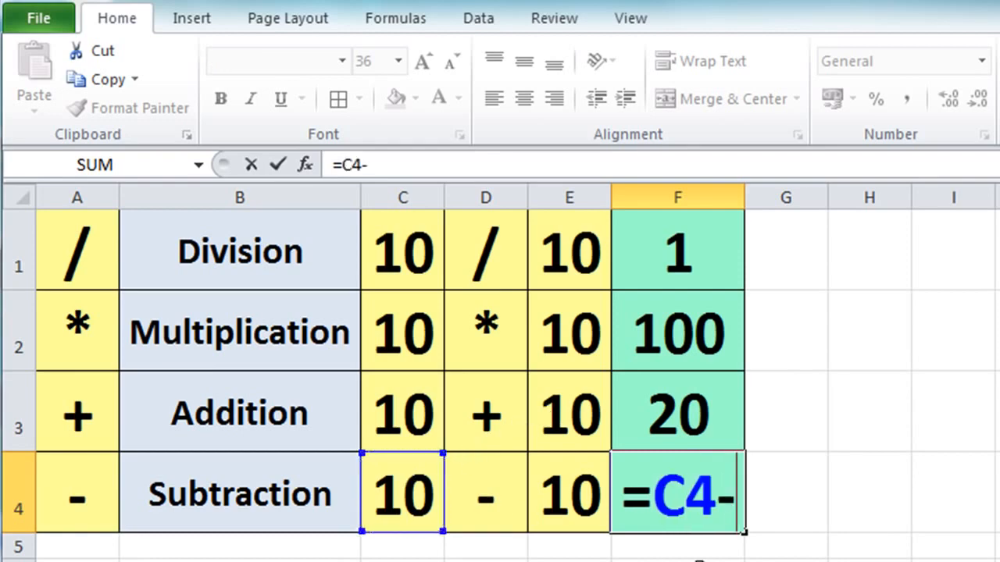
pyautogui.click(581, 513)
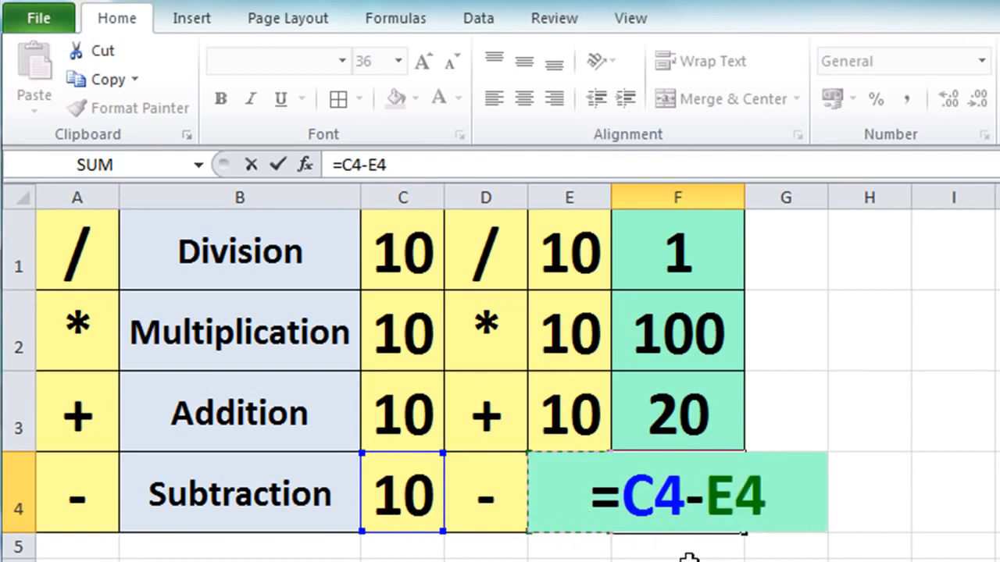
pyautogui.press('Return')
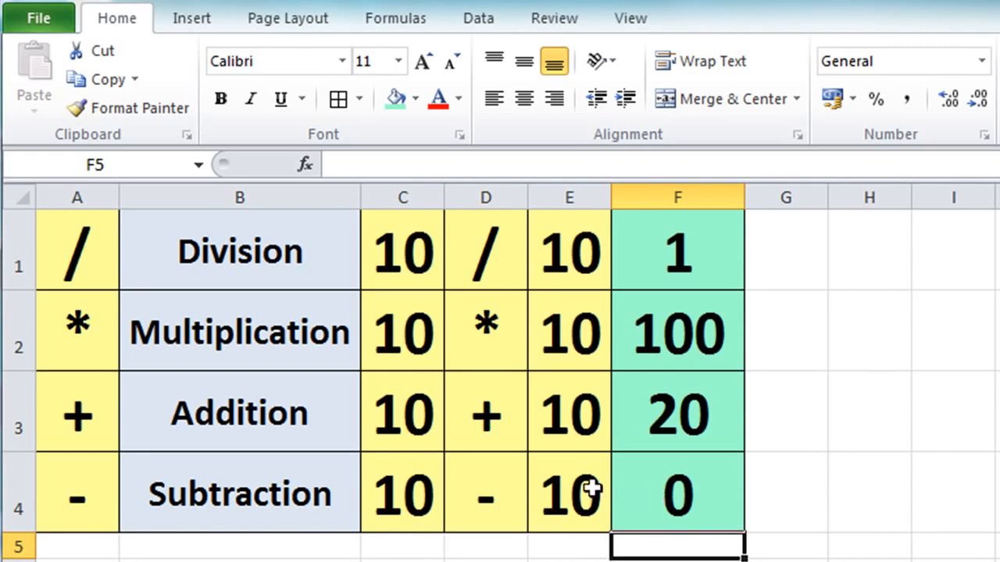
# Change the second subtraction number in E4 to 5 and the first addition number in C3 to 50.
pyautogui.click(556, 489)
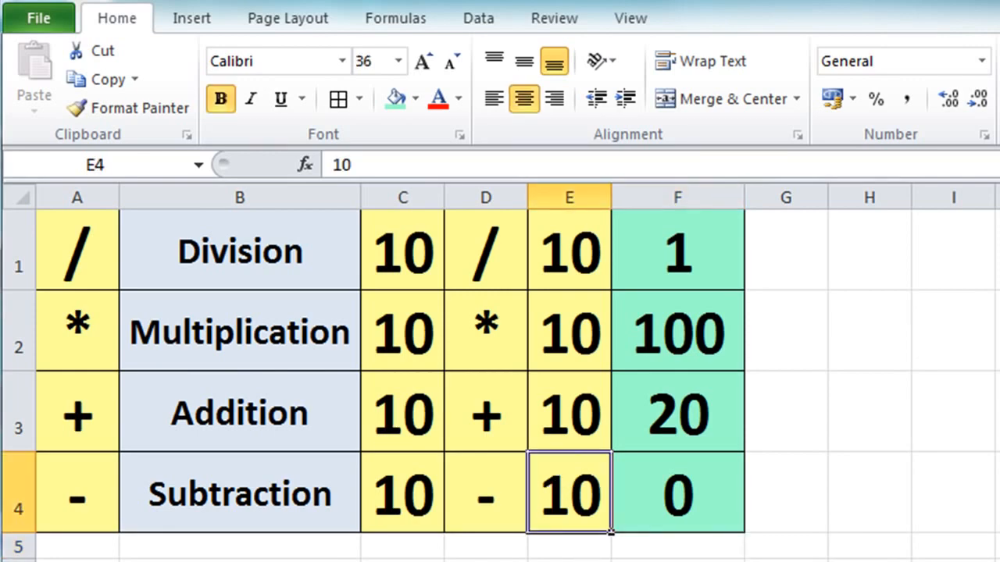
pyautogui.write('5')
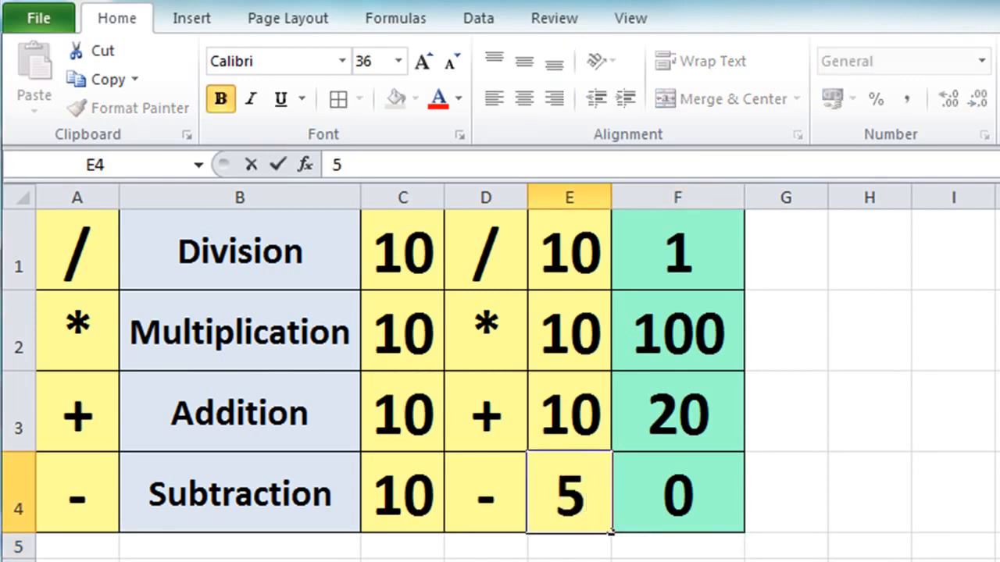
pyautogui.press('Return')
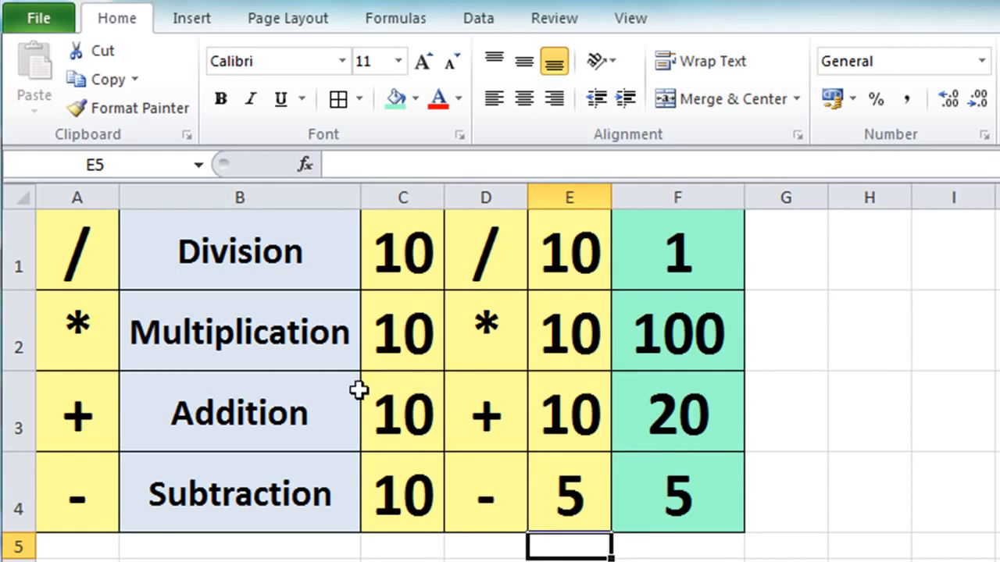
pyautogui.click(398, 406)
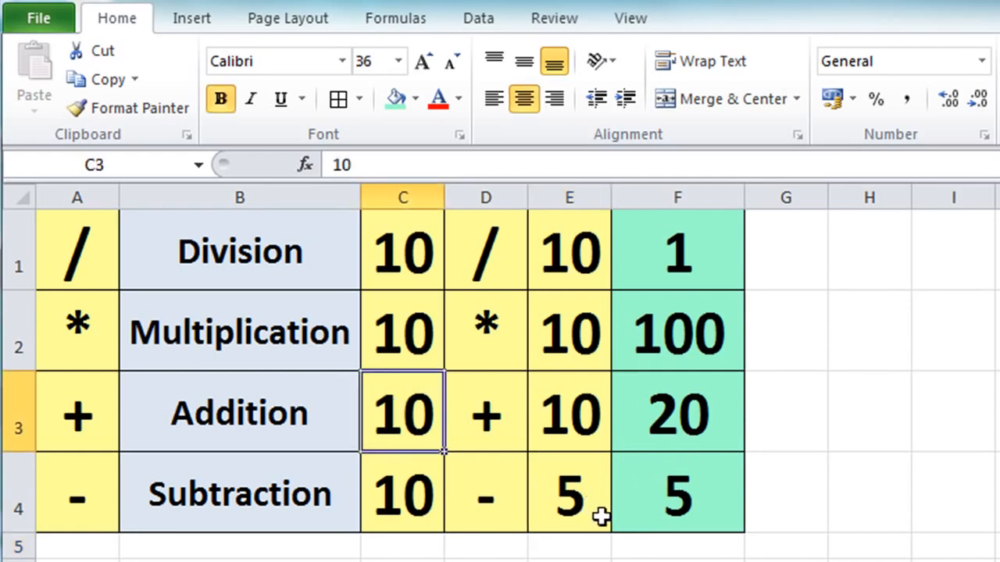
pyautogui.write('50')
pyautogui.press('Return')
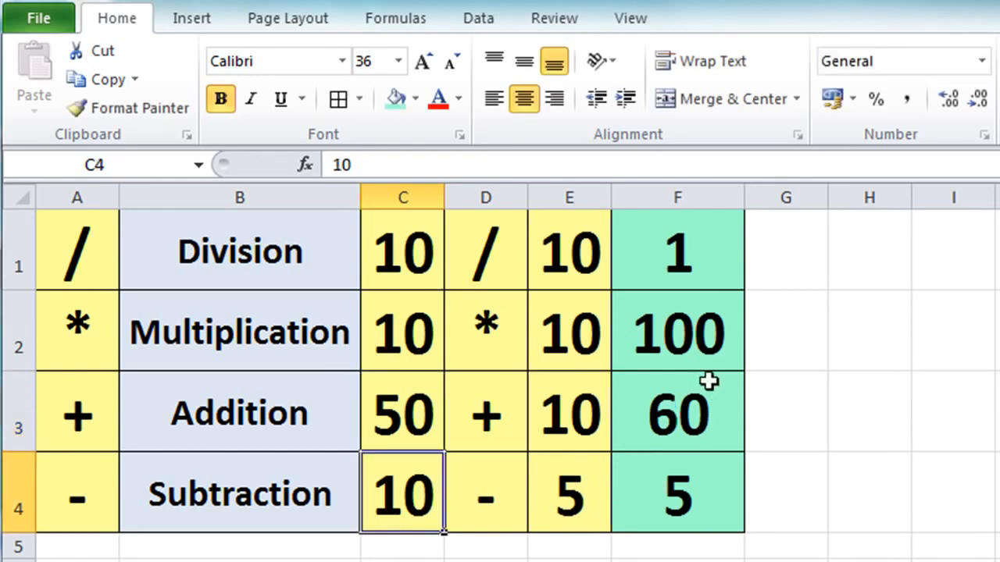
# Change the second multiplication number in E2 to 8 and the first division number in C1 to 75.
pyautogui.click(562, 331)
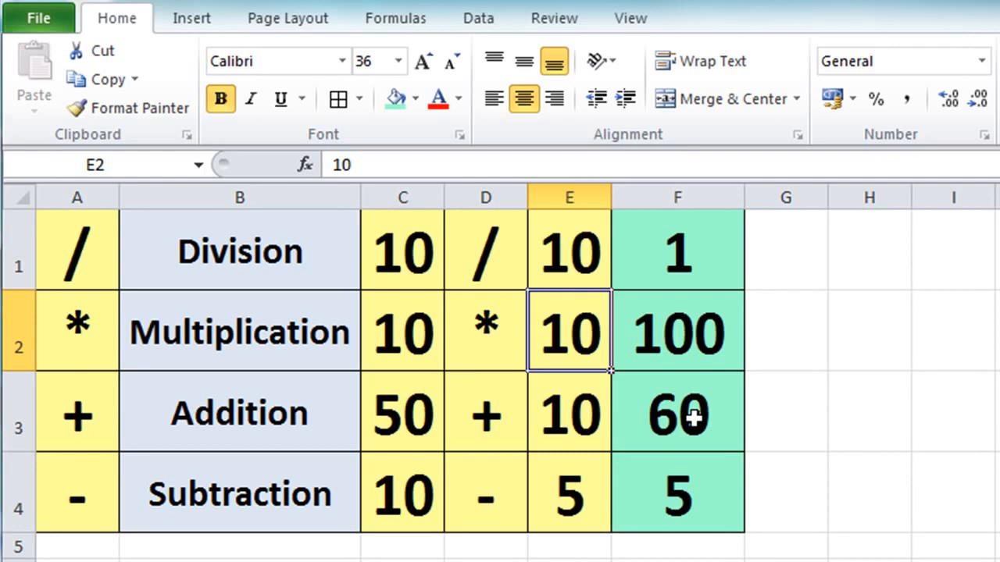
pyautogui.write('8')
pyautogui.press('Return')
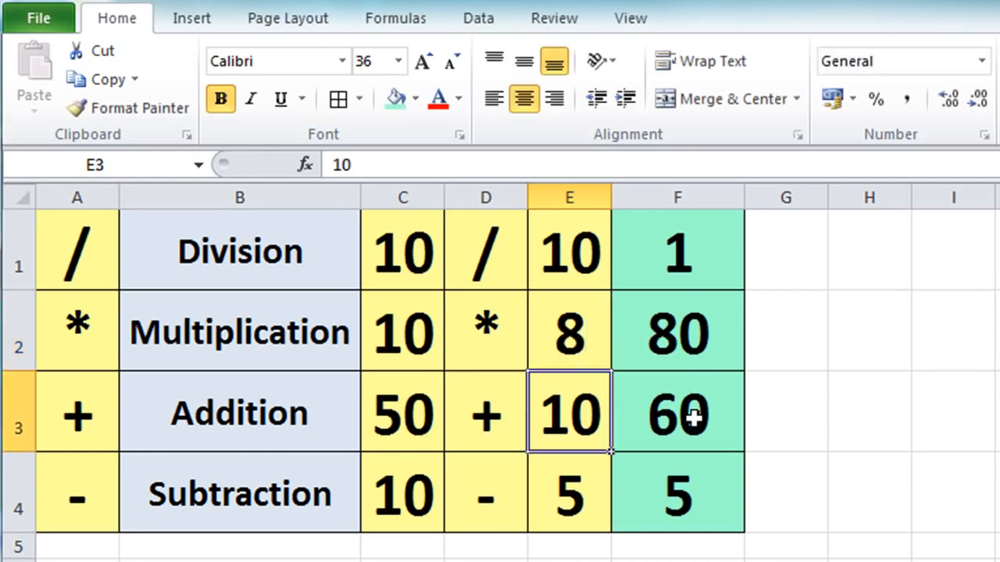
pyautogui.click(425, 256)
pyautogui.write('75')
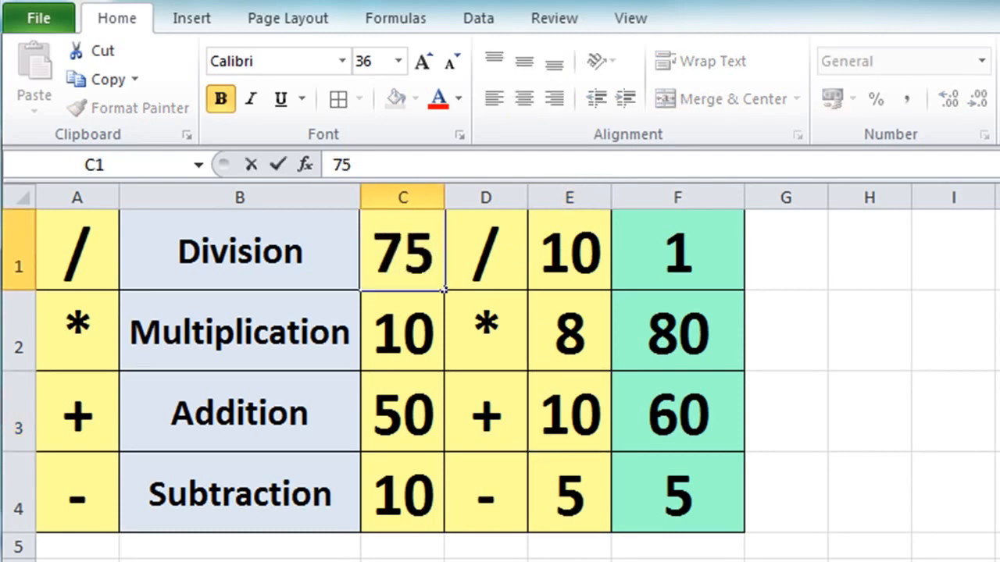
pyautogui.press('Return')
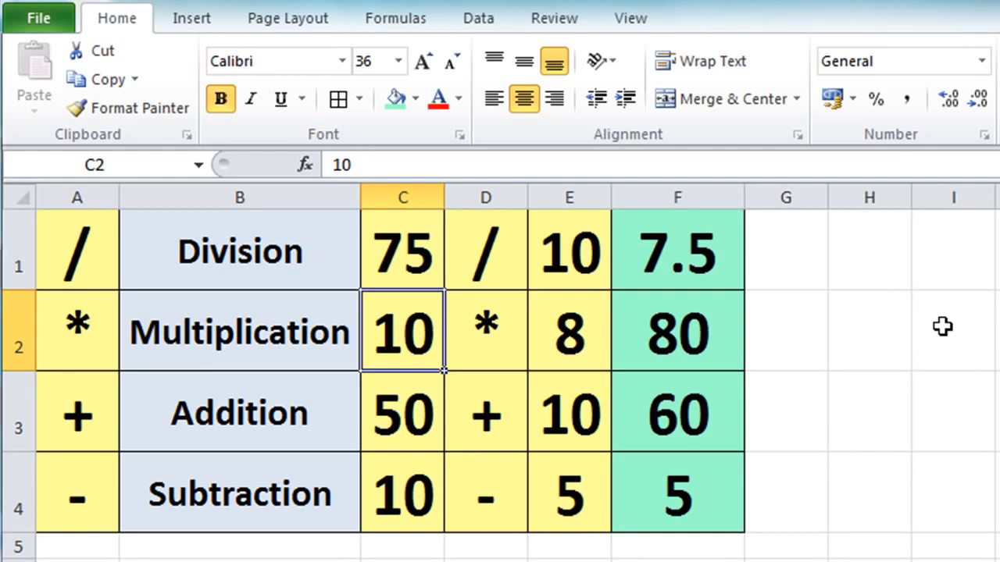
# Replace the division formula in F1 with one that uses typed numbers instead of cell references (=75/10).
pyautogui.click(676, 279)
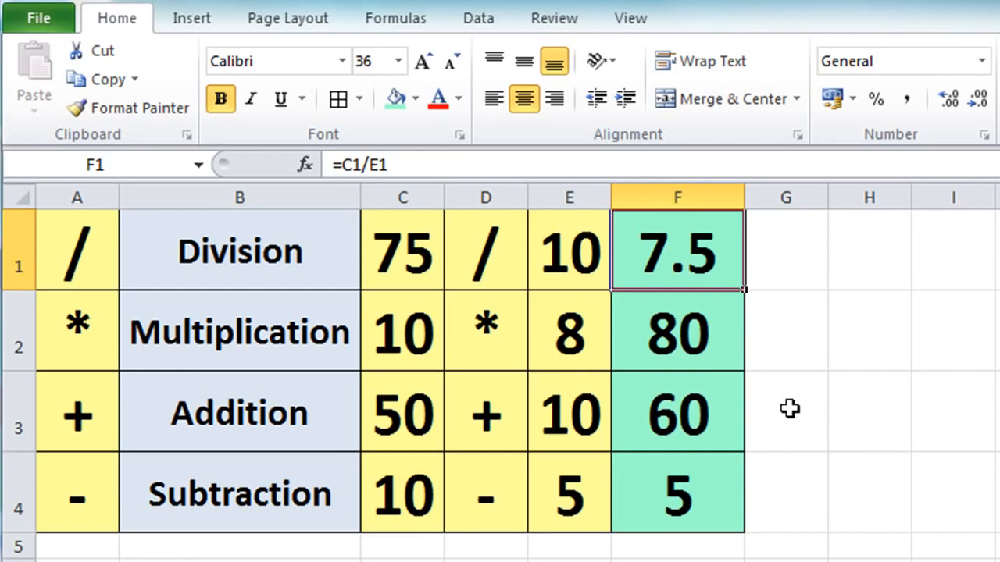
pyautogui.press('Delete')
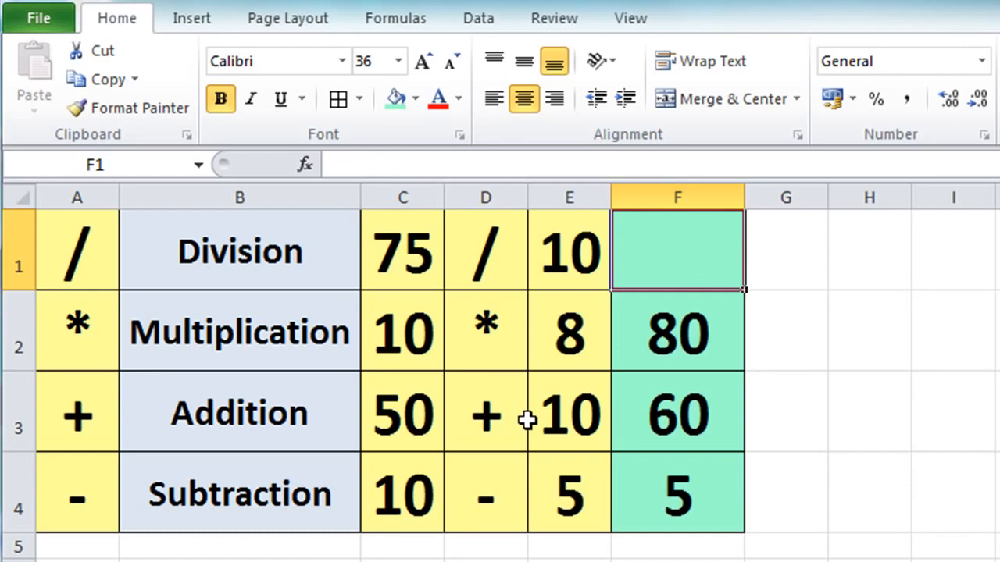
pyautogui.write('=')
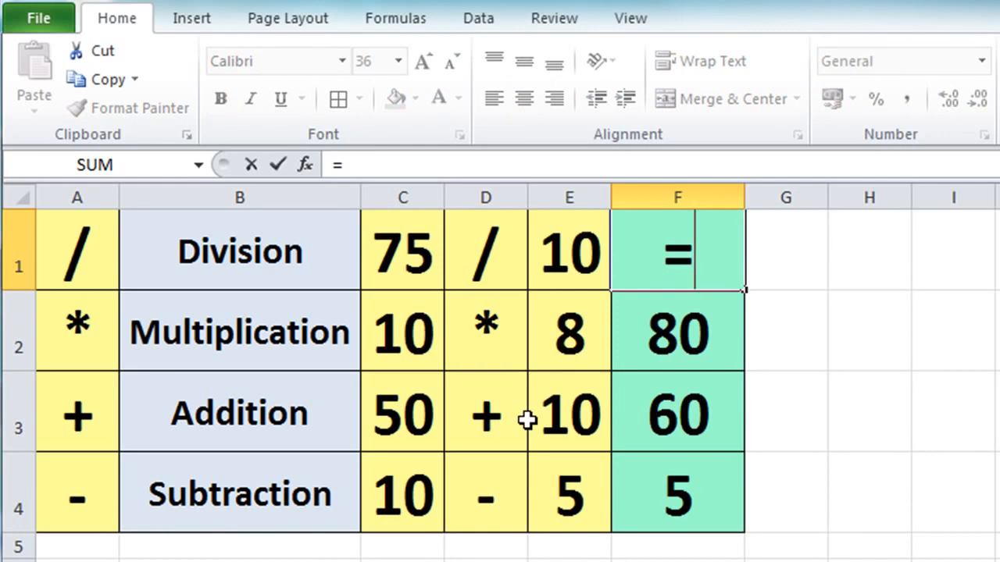
pyautogui.write('75')
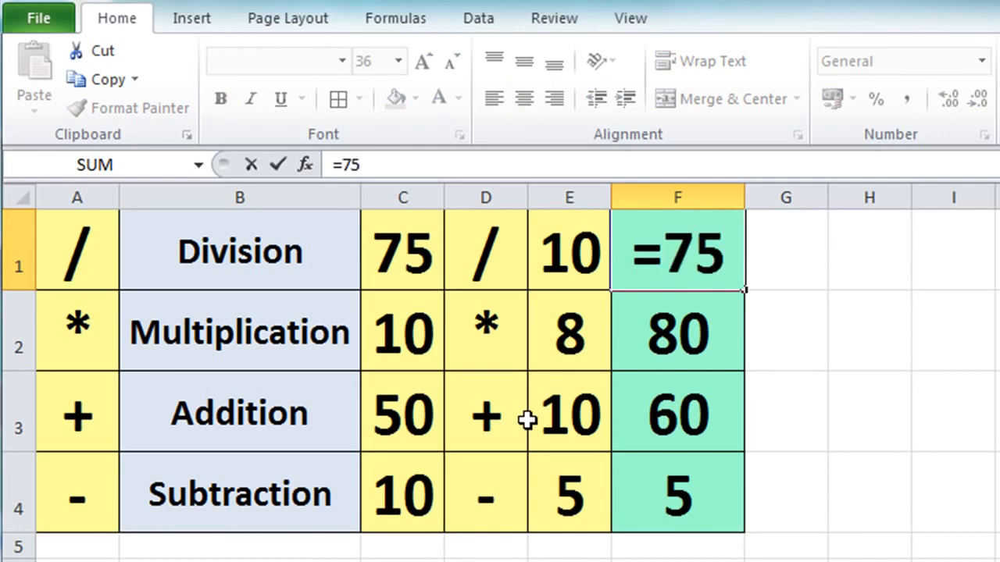
pyautogui.write('/10')
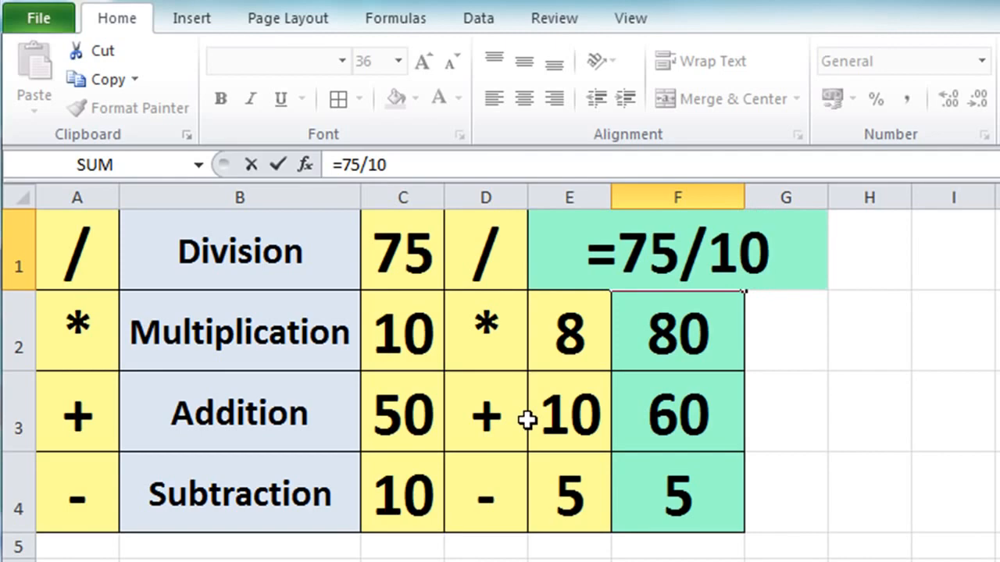
pyautogui.press('Return')
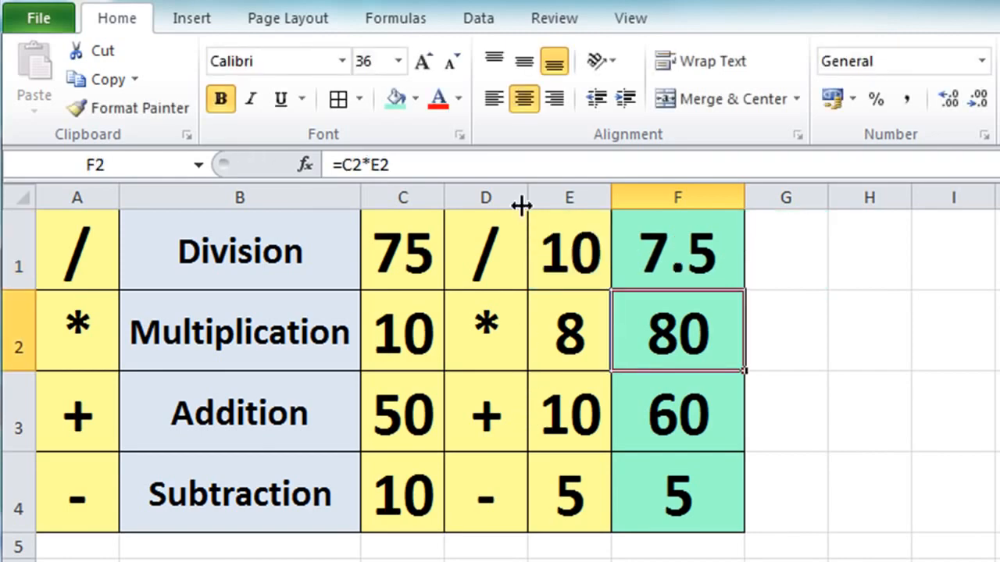
# Change the first division number in C1 to 50.
pyautogui.click(404, 241)
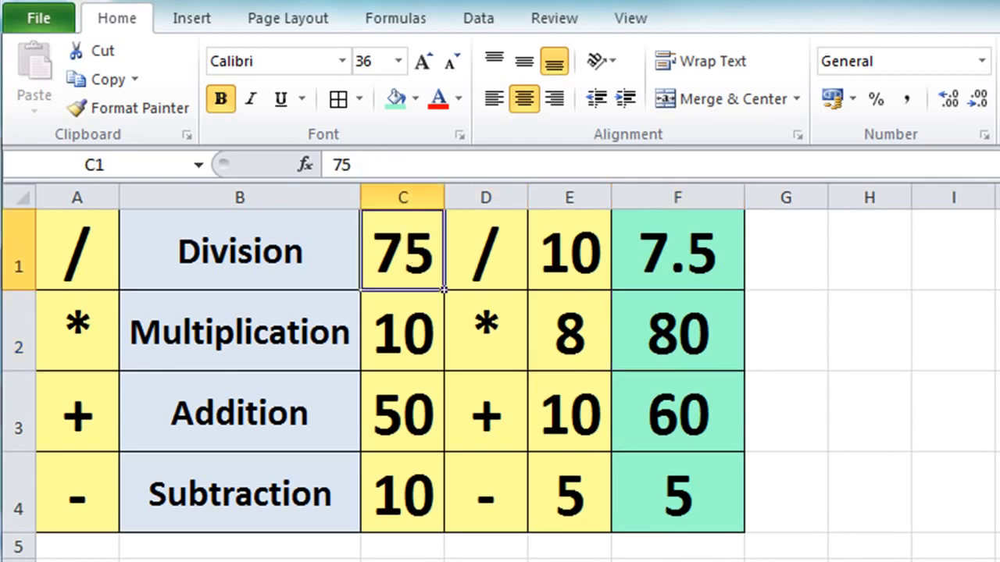
pyautogui.write('50')
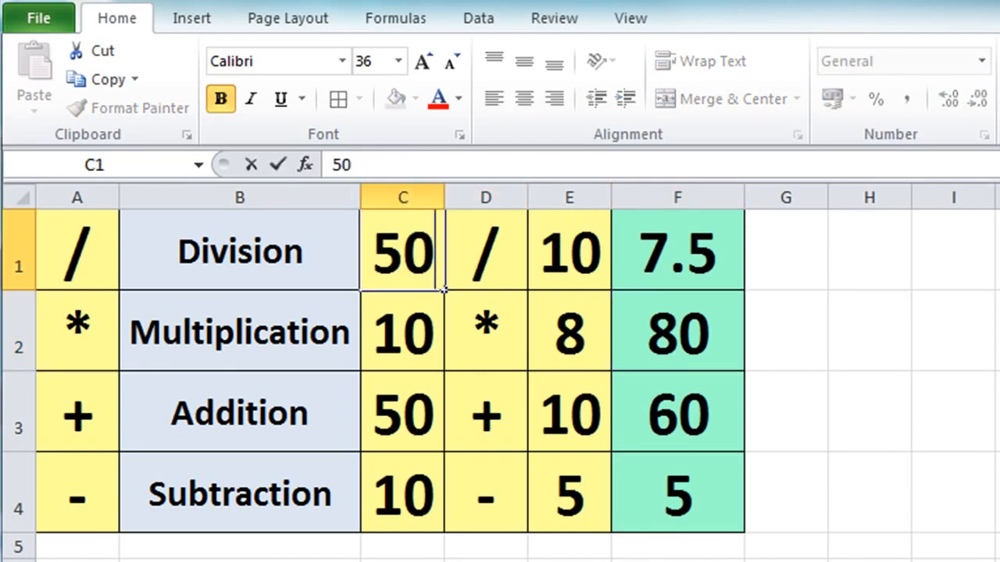
pyautogui.press('Return')
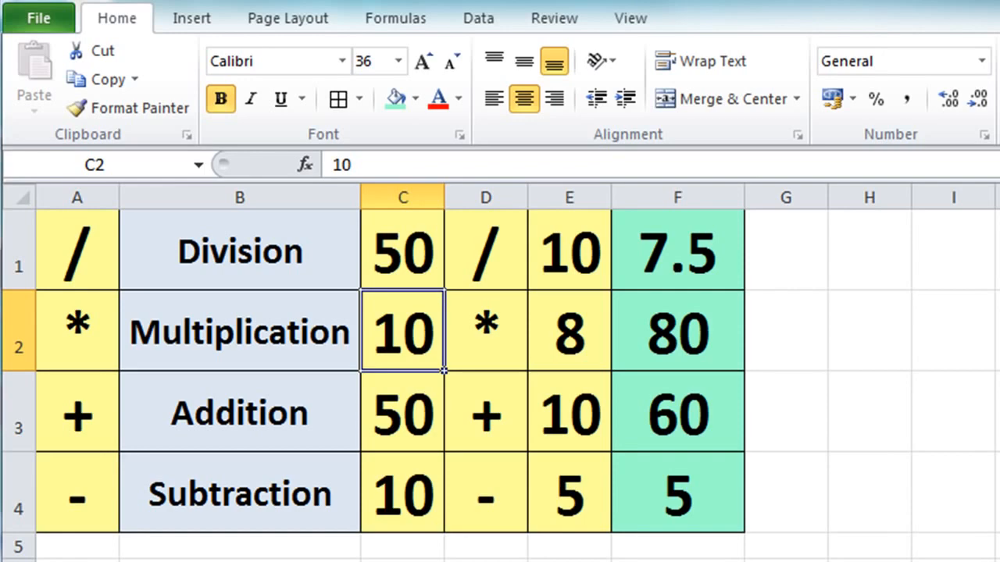
# Clear F1 and enter a division formula that uses cell references (=C1/E1).
pyautogui.click(658, 264)
pyautogui.press('Delete')
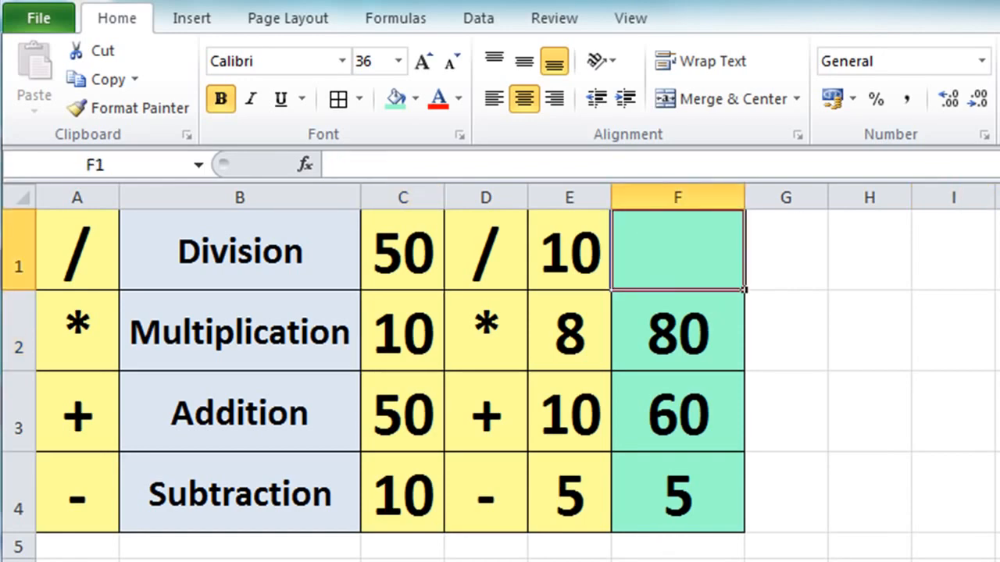
pyautogui.write('=')
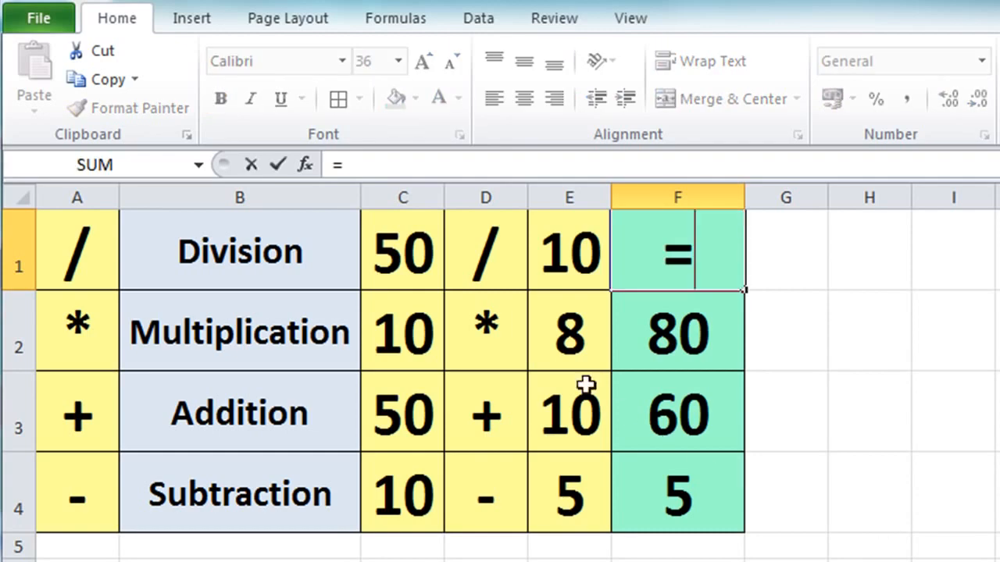
pyautogui.click(391, 225)
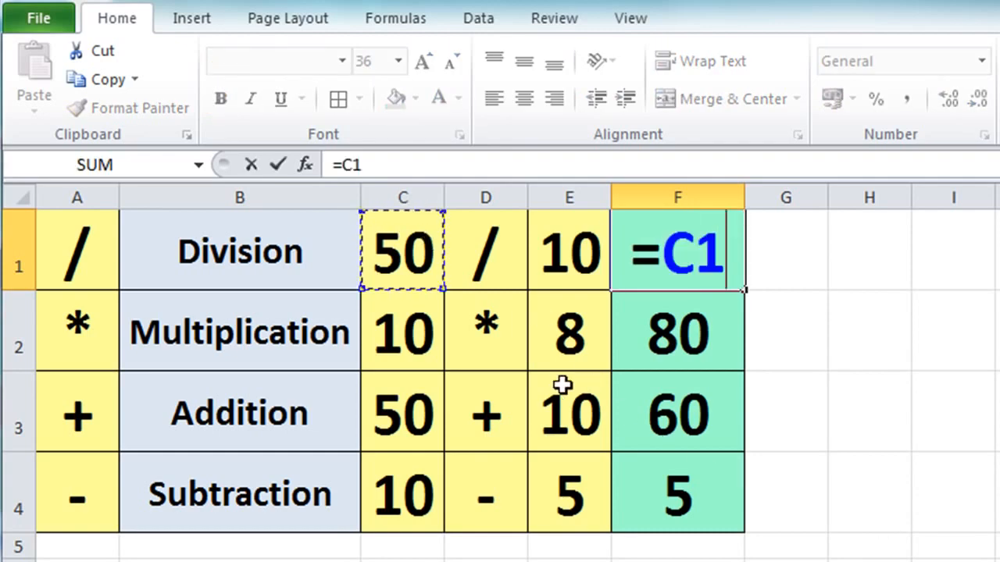
pyautogui.write('/')
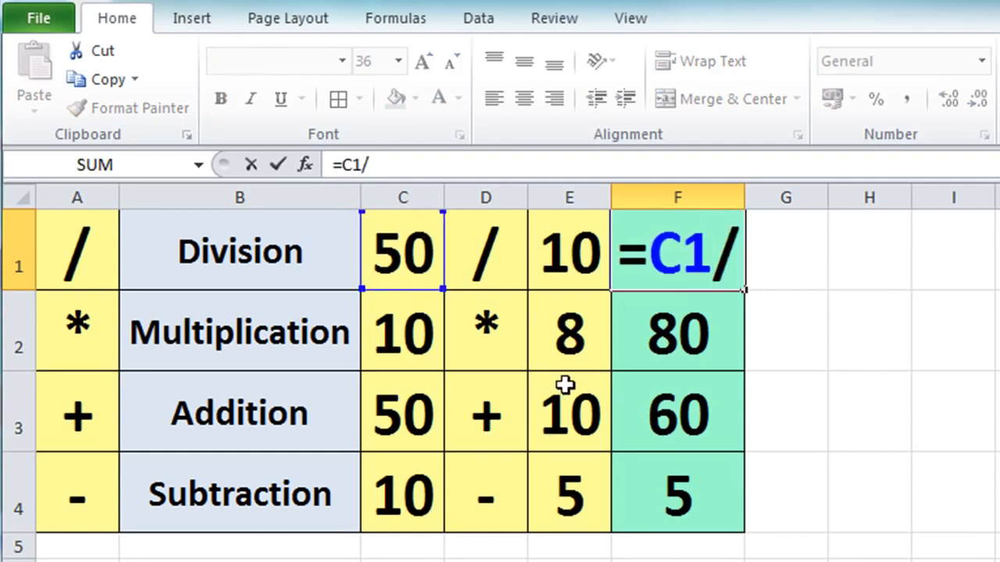
pyautogui.click(540, 235)
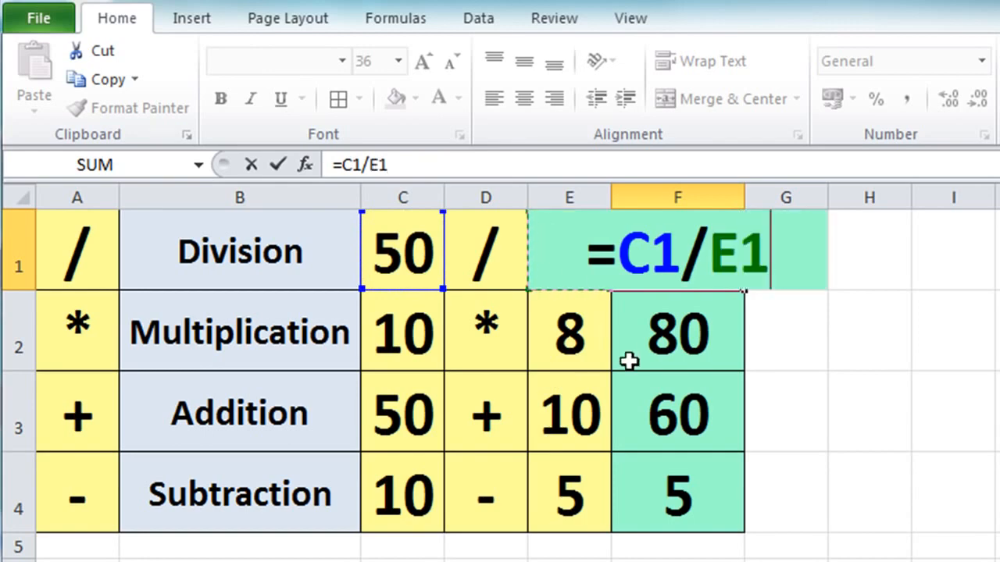
pyautogui.press('Return')
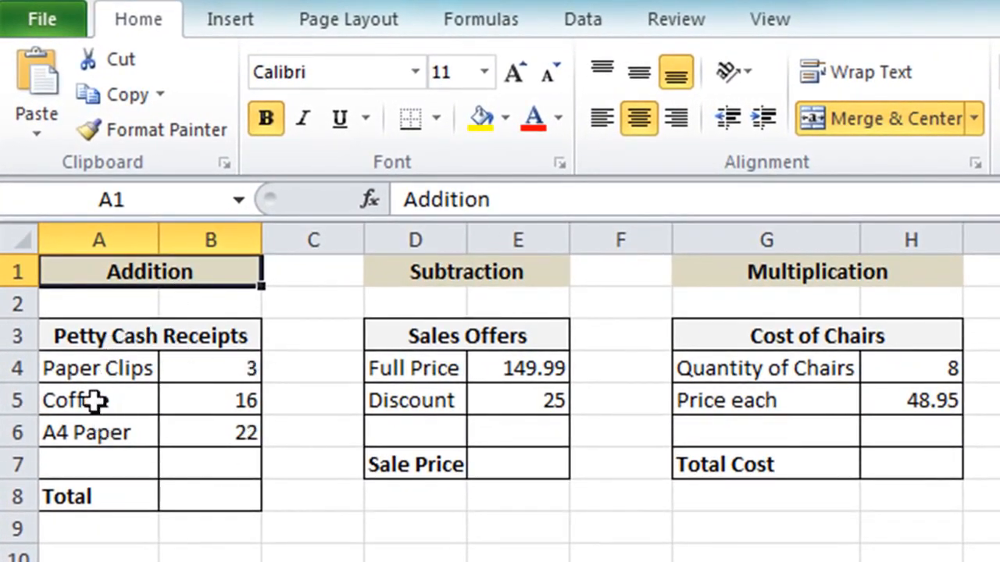
# Enter a formula in B8 that totals the three petty cash receipts with cell references (=B4+B5+B6).
pyautogui.click(209, 488)
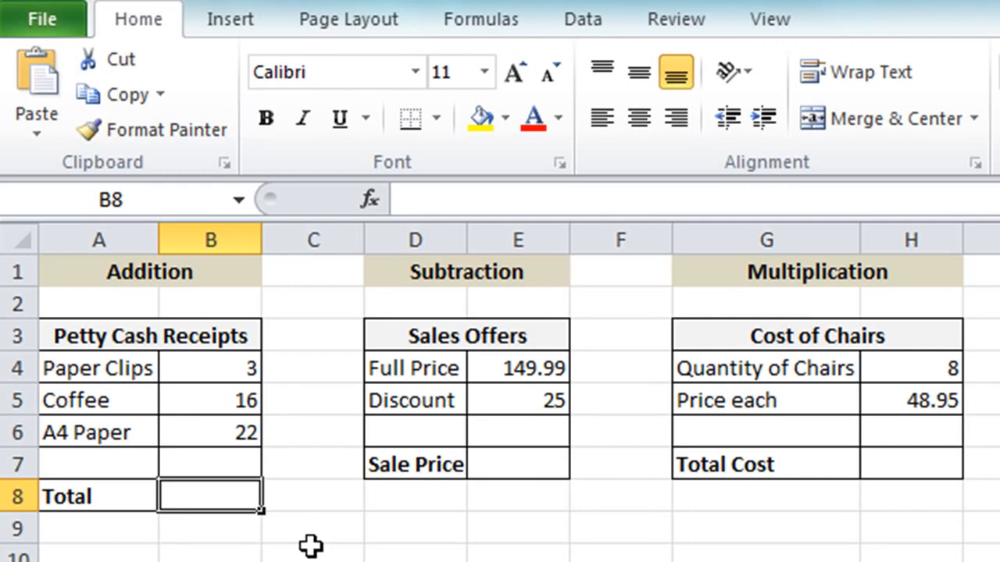
pyautogui.write('=')
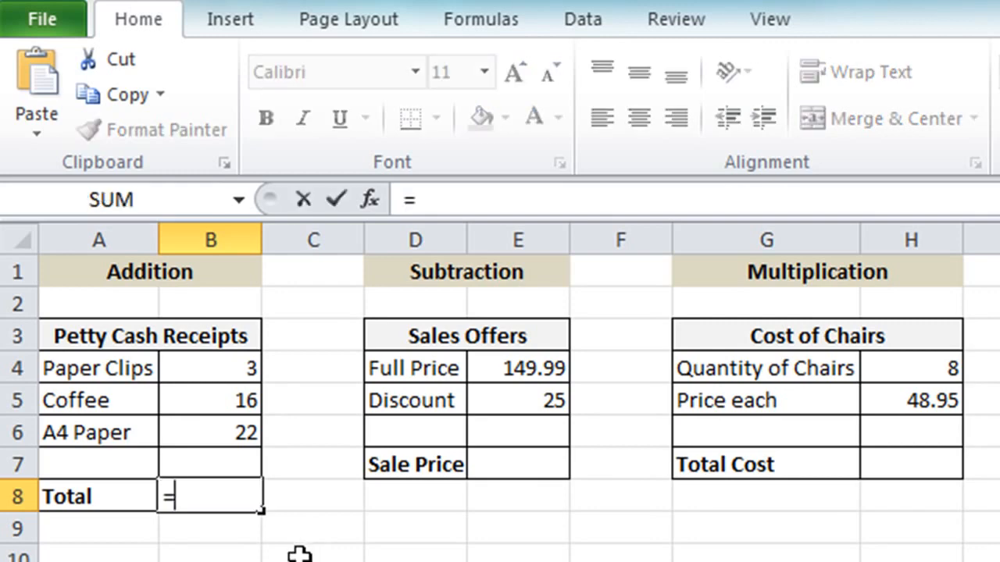
pyautogui.click(202, 358)
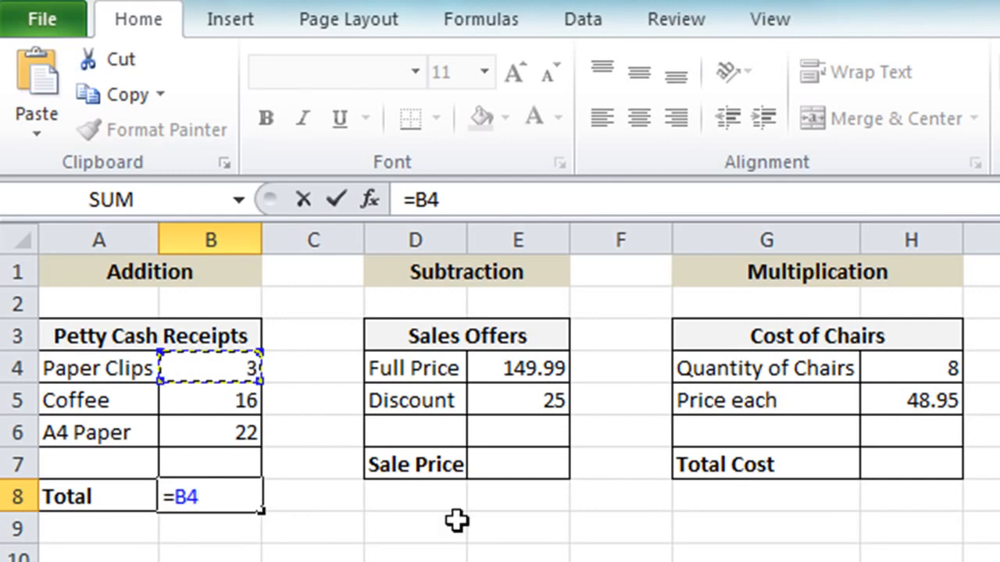
pyautogui.write('+')
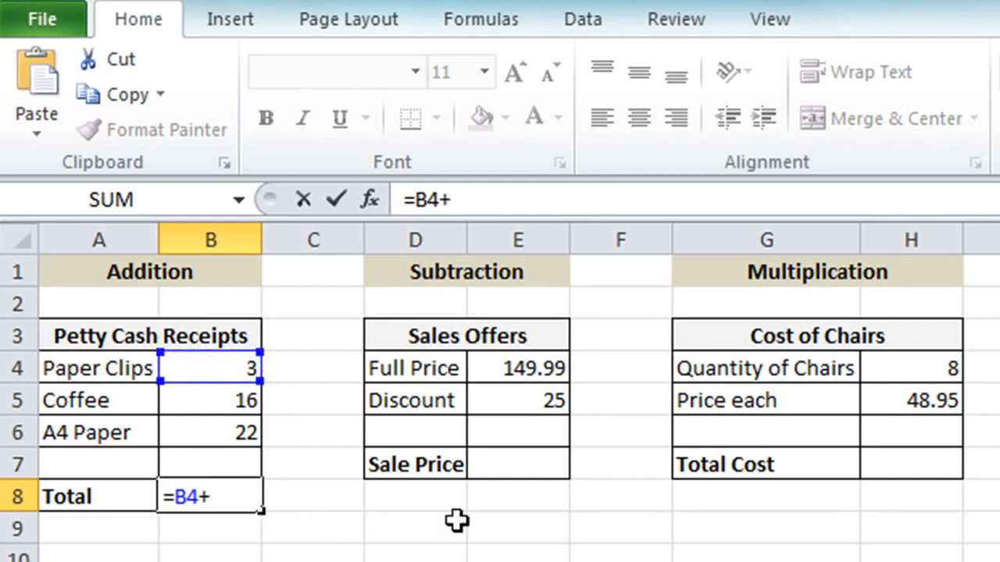
pyautogui.click(239, 402)
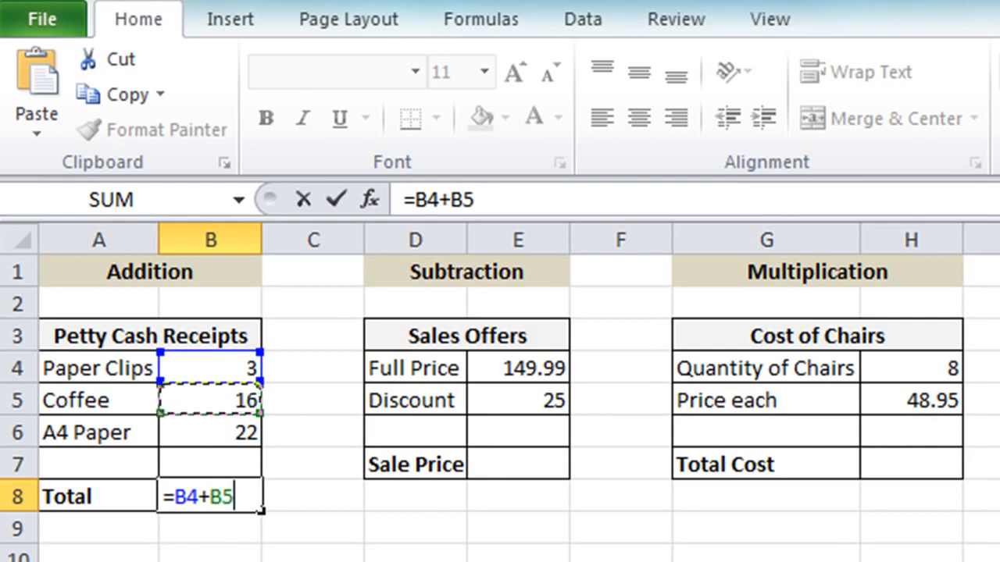
pyautogui.write('+')
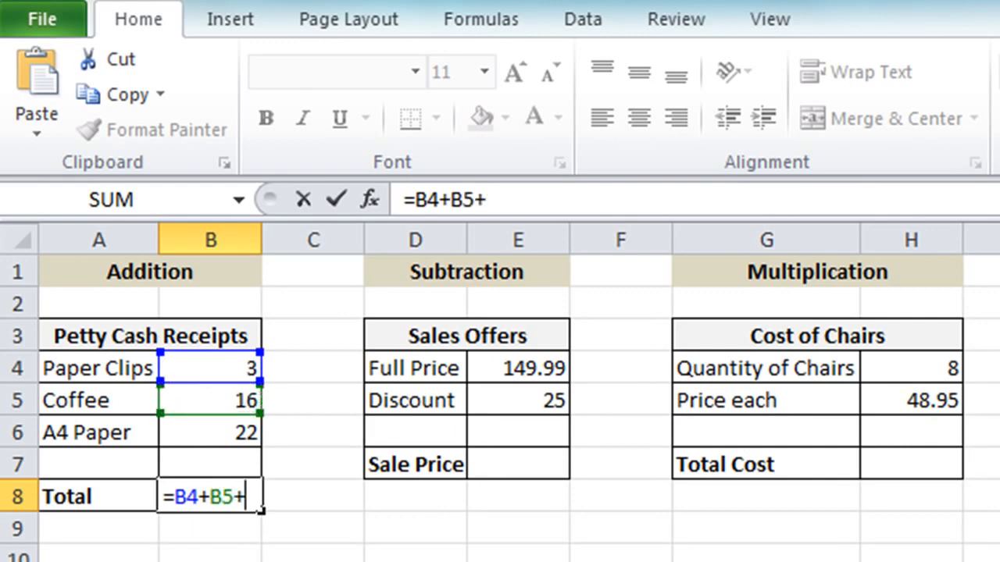
pyautogui.click(239, 433)
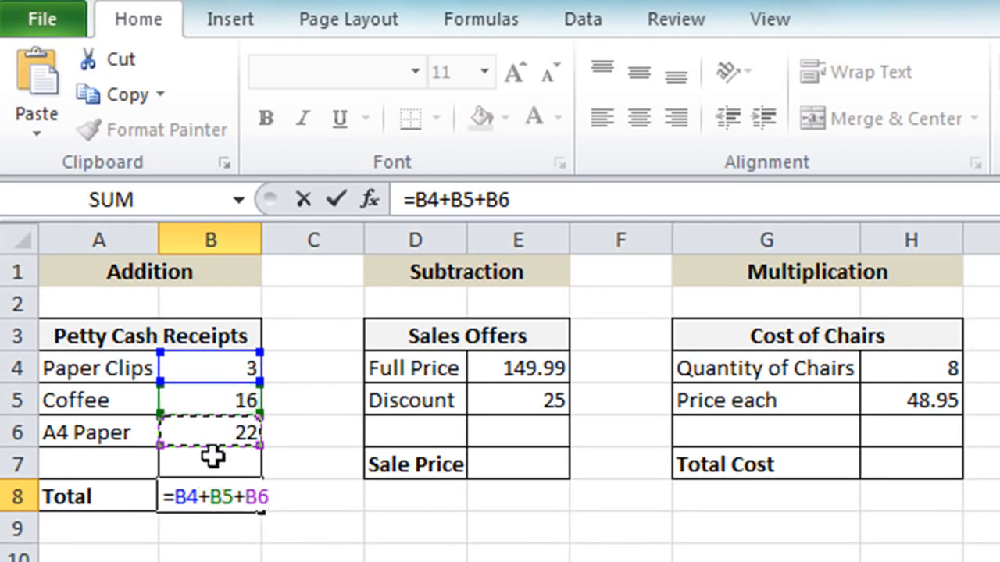
pyautogui.click(336, 201)
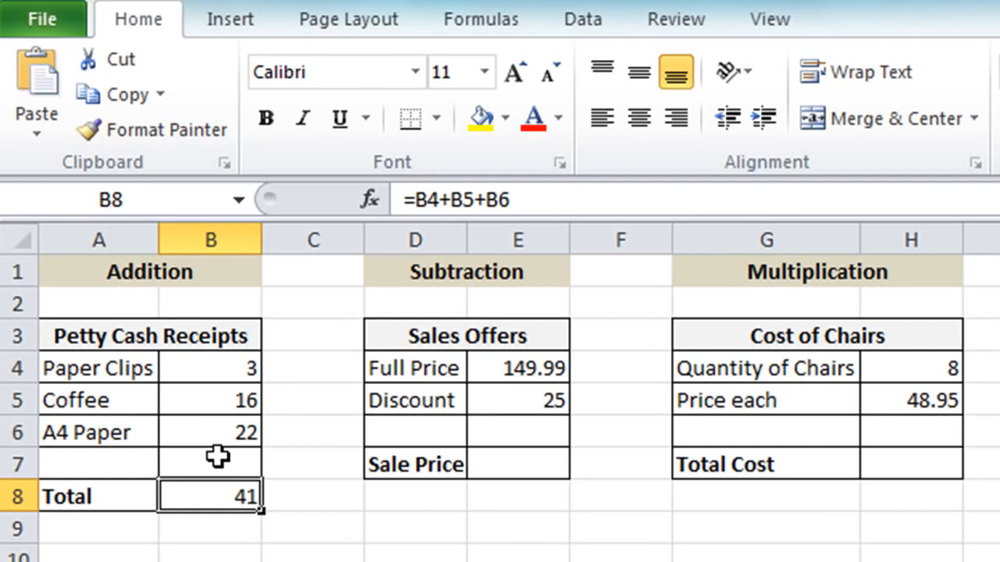
# Change the Paper Clips amount in B4 to 6.
pyautogui.click(214, 363)
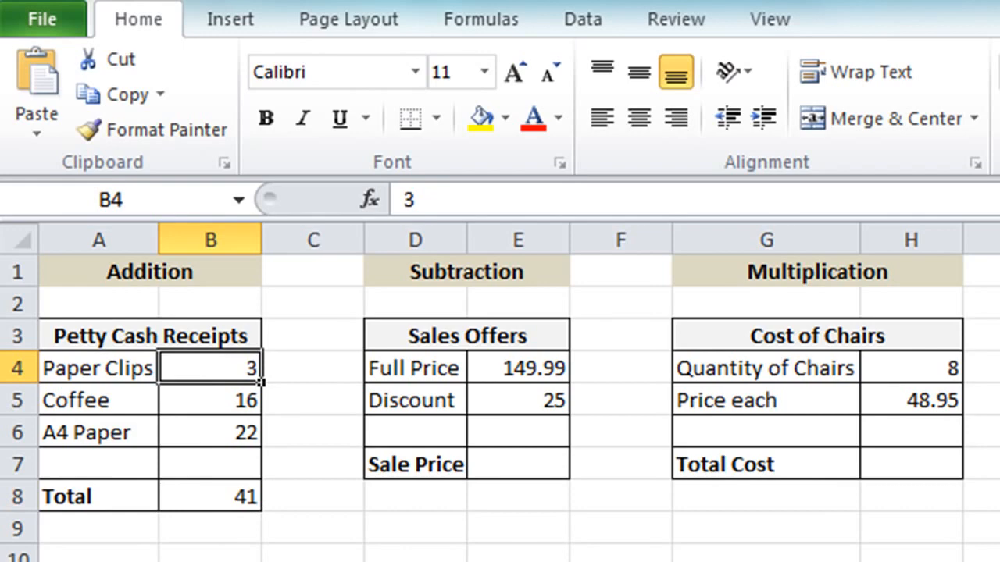
pyautogui.write('6')
pyautogui.press('Return')
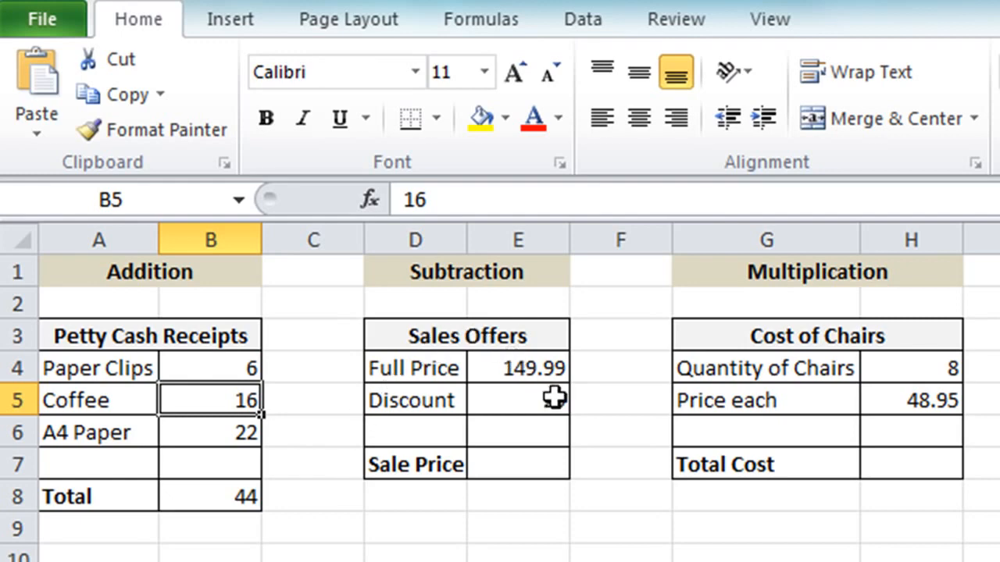
# Enter the Sale Price formula in E7 that subtracts the discount from the full price (=E4-E5).
pyautogui.click(488, 464)
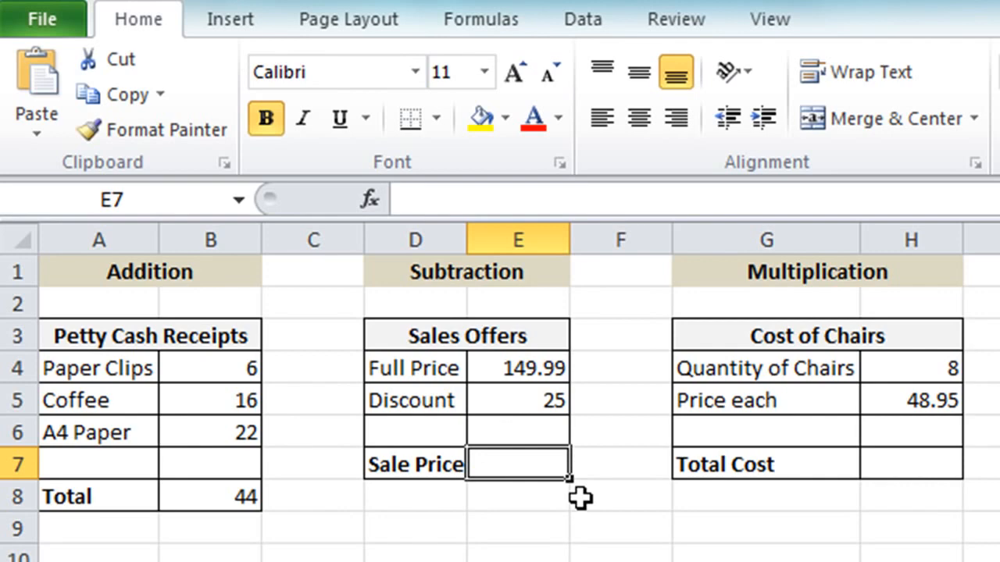
pyautogui.write('=')
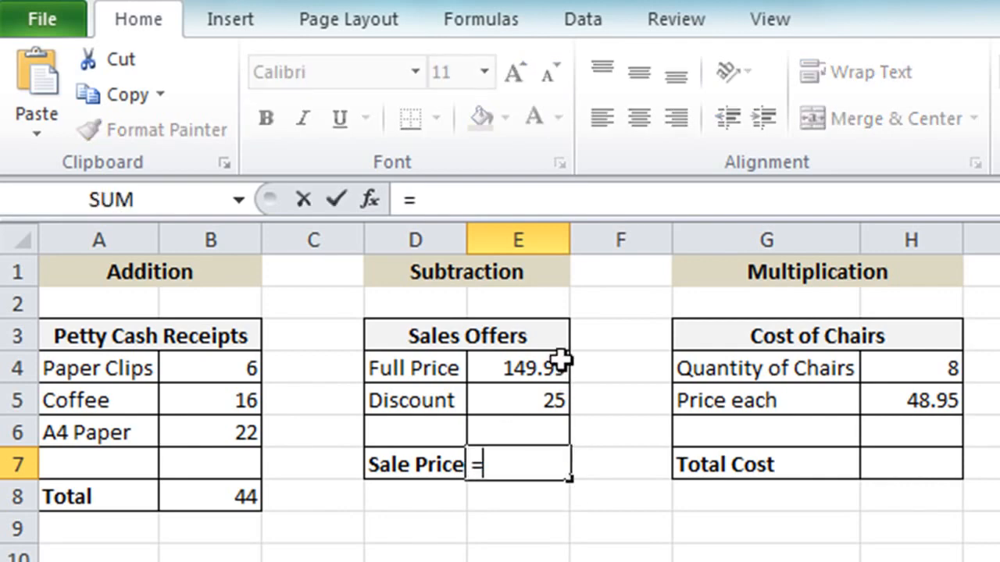
pyautogui.click(498, 363)
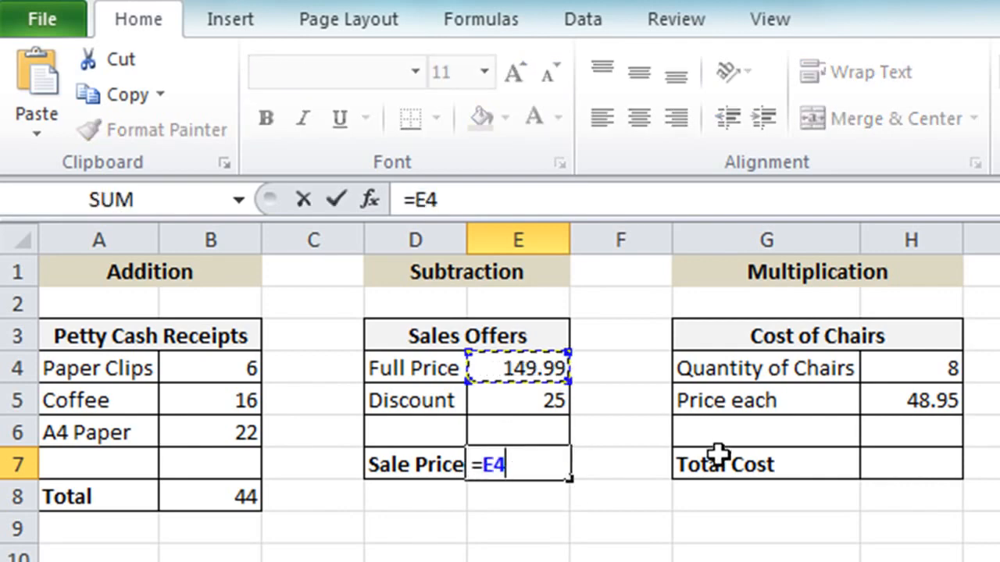
pyautogui.write('-')
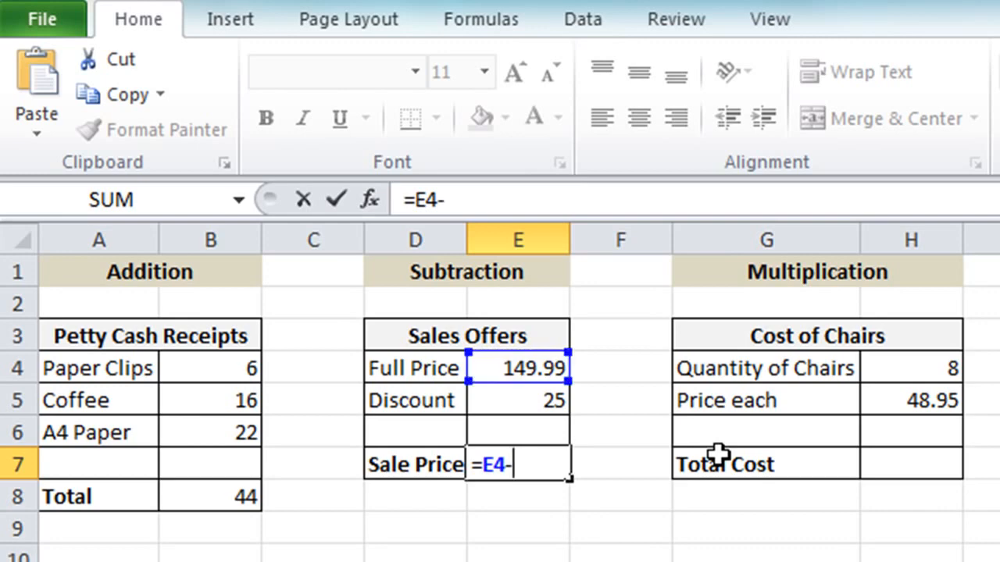
pyautogui.click(535, 400)
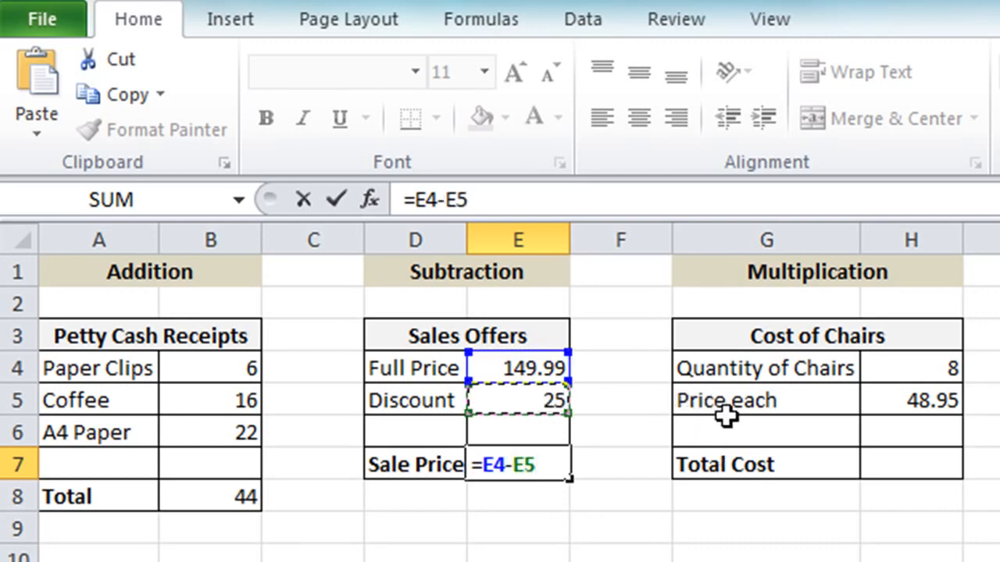
pyautogui.press('Return')
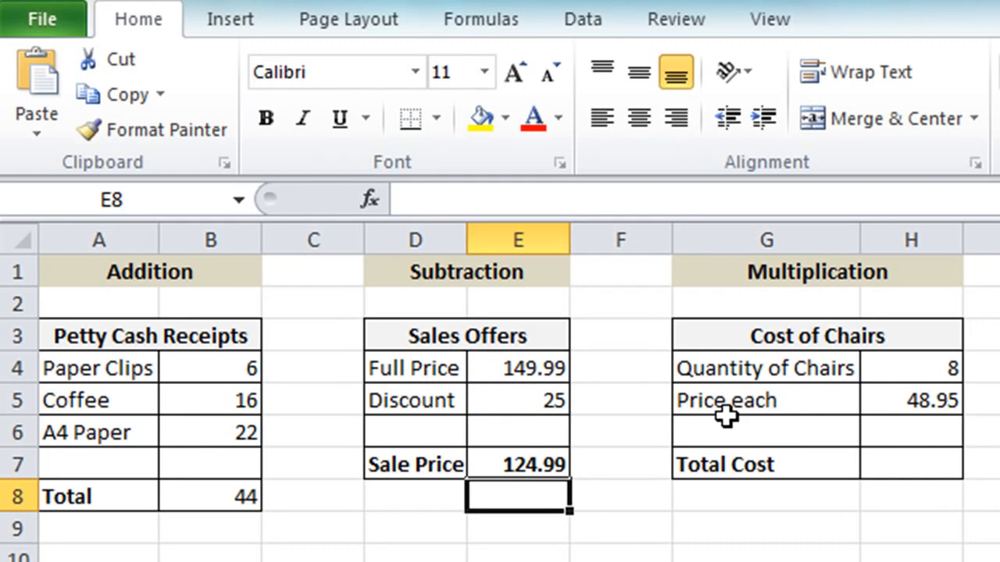
pyautogui.press('Up')
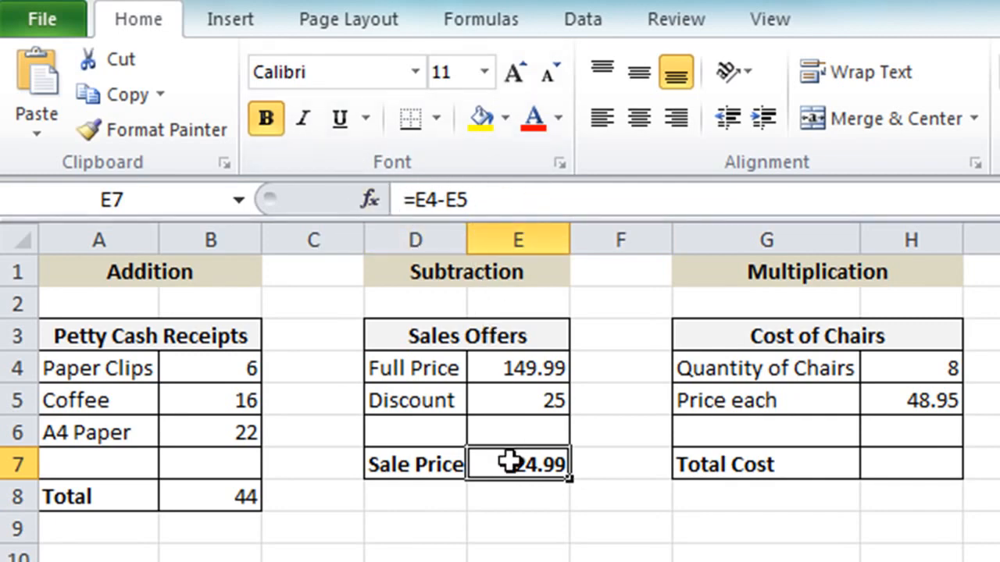
# Enter the Total Cost formula in H7 that multiplies the quantity of chairs by the price each (=H4*H5).
pyautogui.click(900, 467)
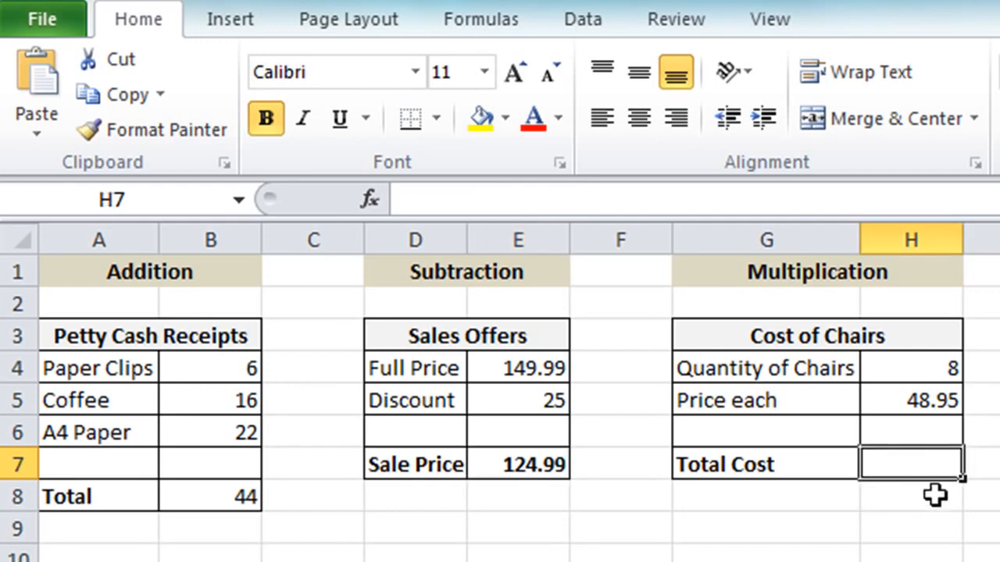
pyautogui.write('=')
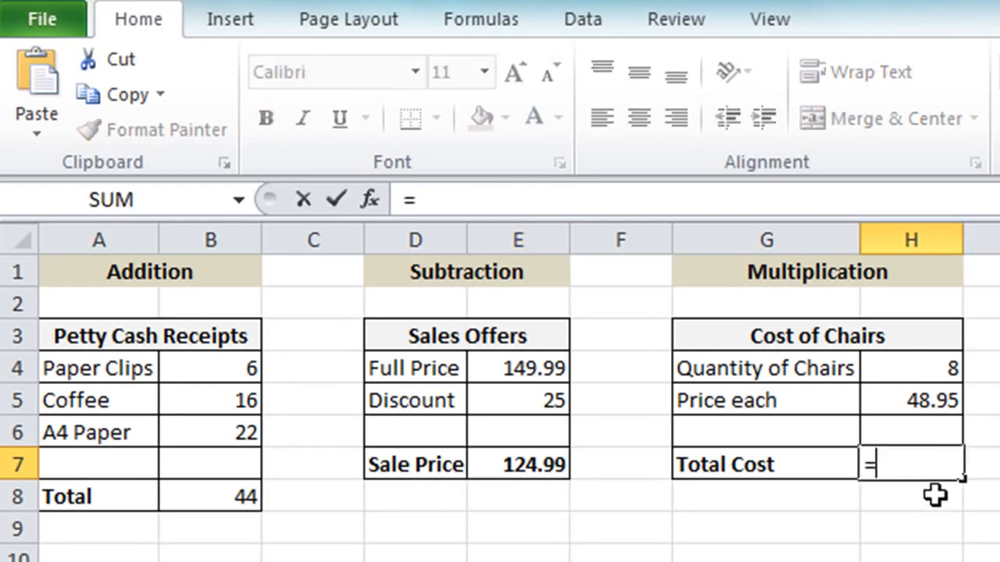
pyautogui.click(919, 365)
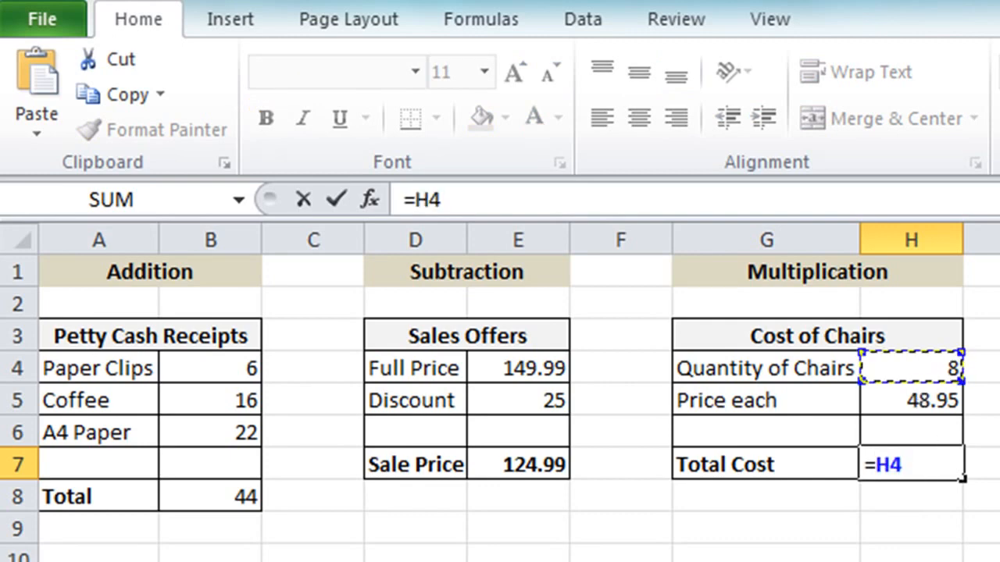
pyautogui.write('*')
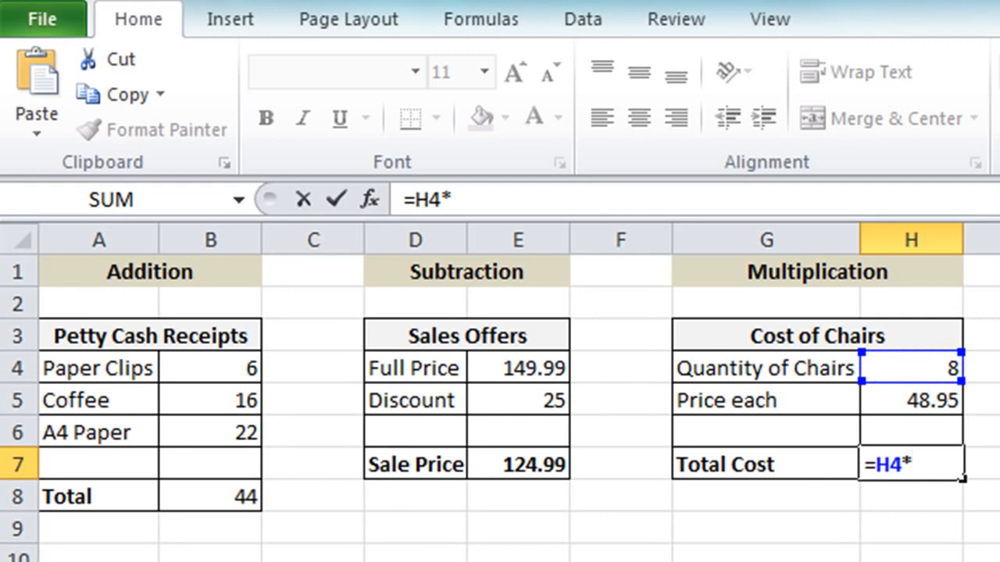
pyautogui.click(929, 408)
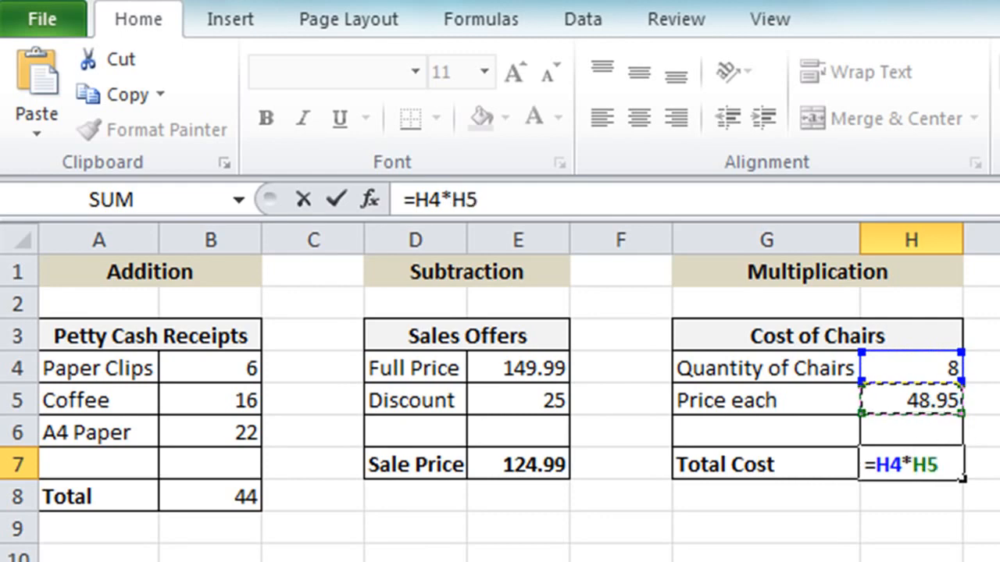
pyautogui.press('Return')
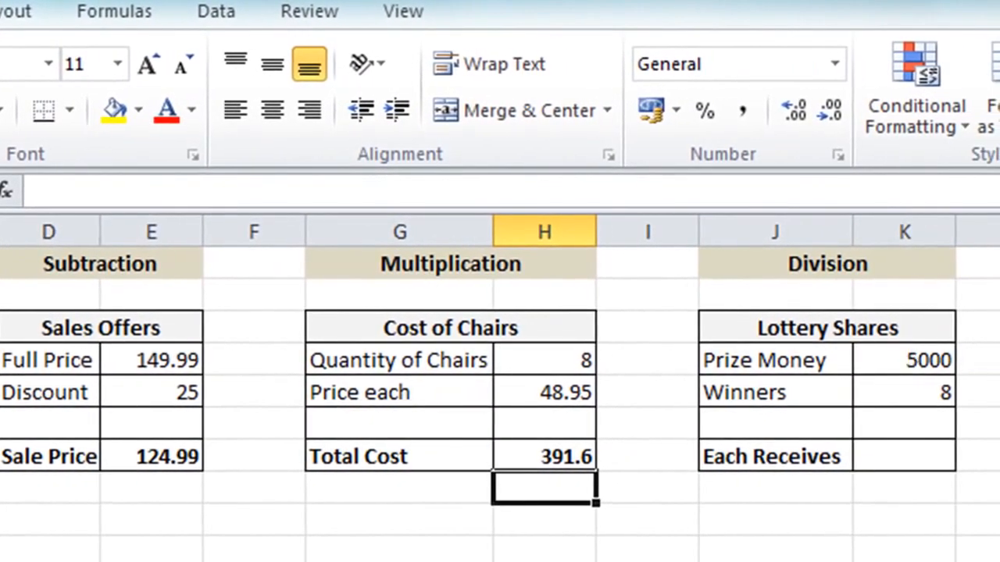
# Enter the Each Receives formula in K7 that divides the prize money by the winners (=K4/K5), and reselect the cell to check it.
pyautogui.click(868, 467)
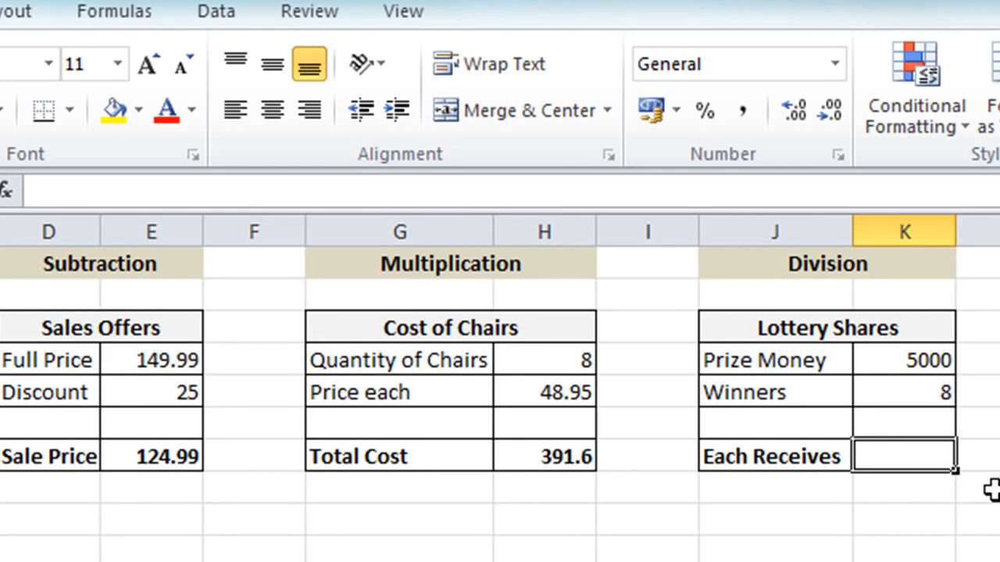
pyautogui.write('=')
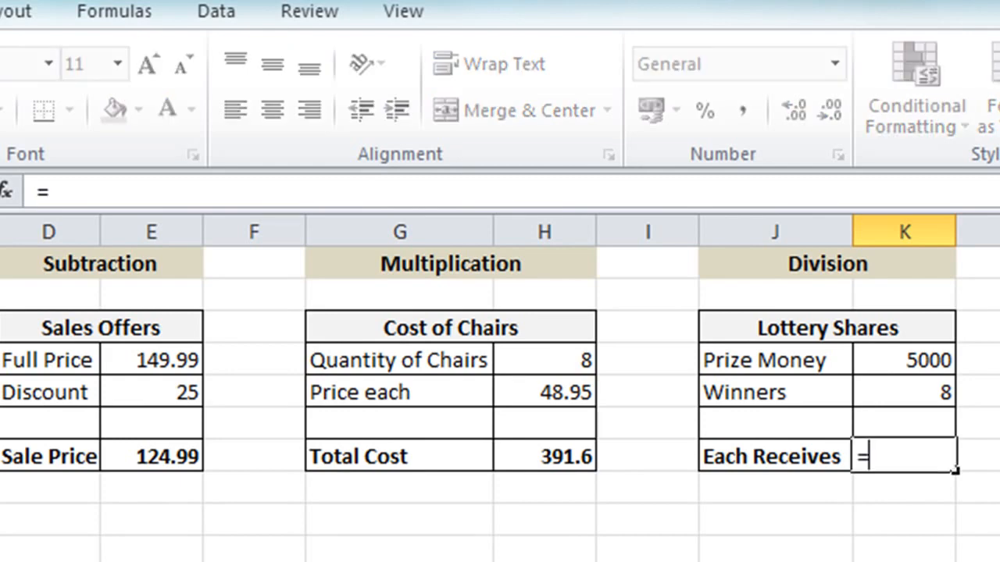
pyautogui.click(893, 351)
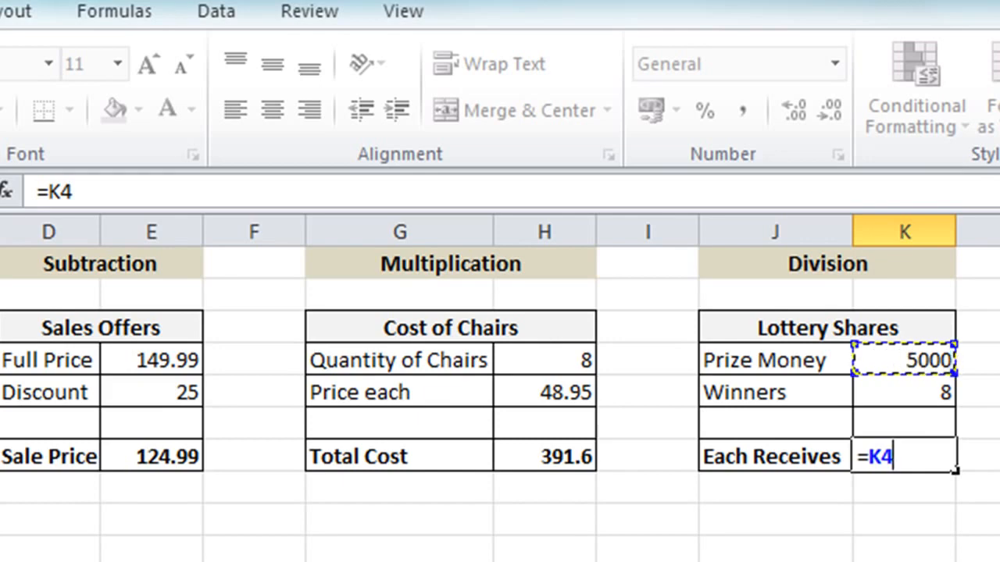
pyautogui.write('/')
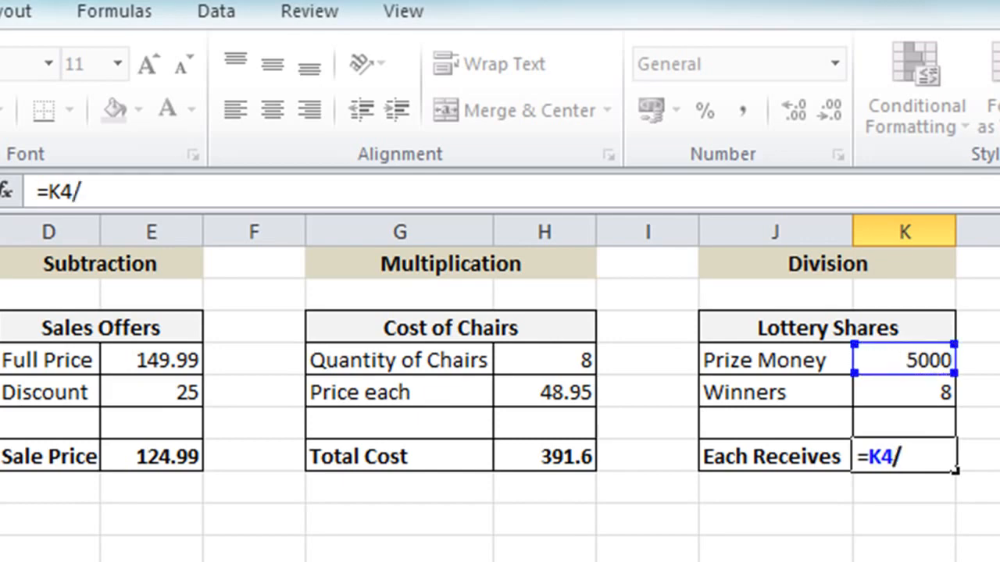
pyautogui.click(896, 392)
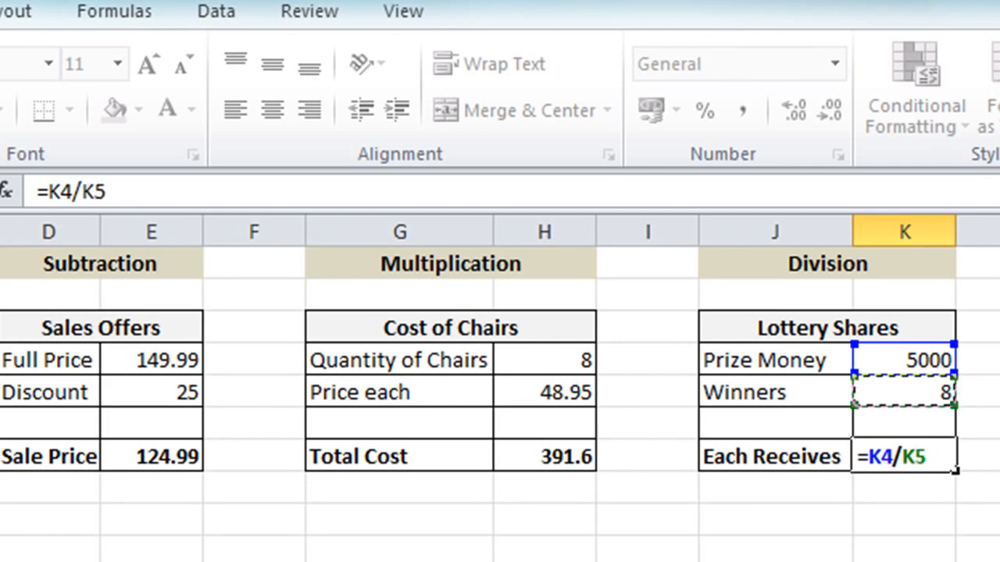
pyautogui.press('Return')
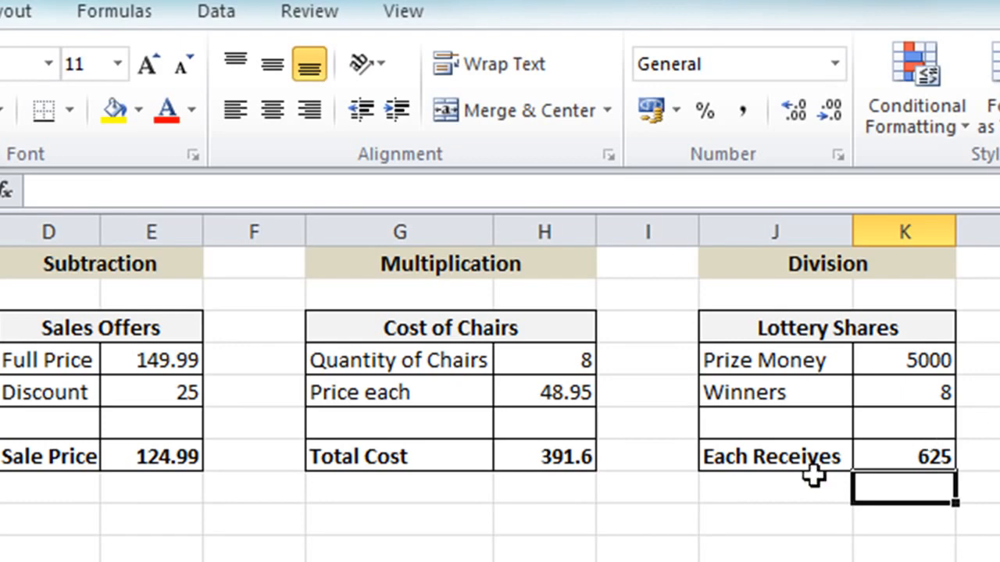
pyautogui.click(881, 442)
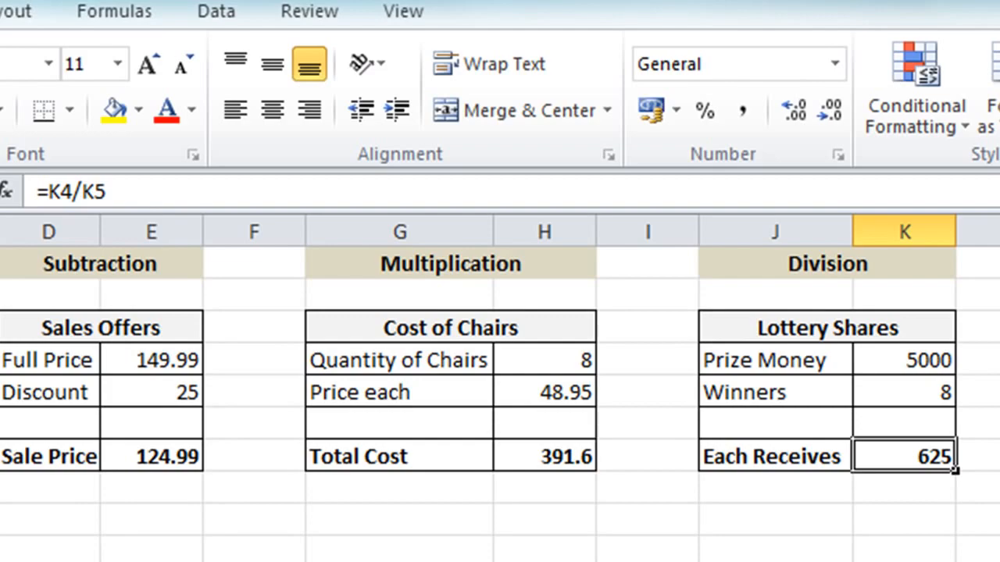
# Switch to the Fred's Video Classics worksheet and enter the first title's Income formula in D3 as rental price times rentals (=B3*C3).
pyautogui.click(60, 420)
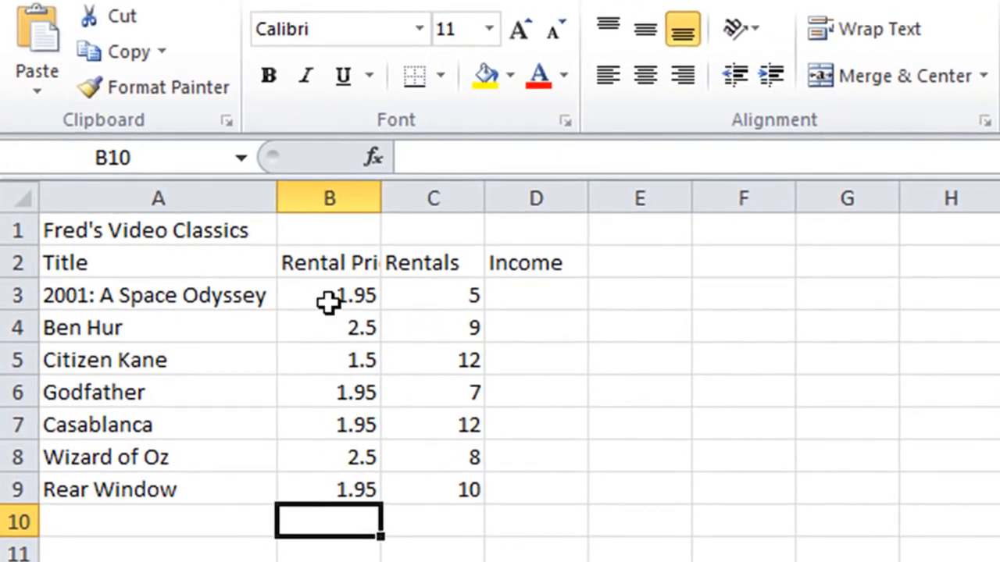
pyautogui.click(551, 296)
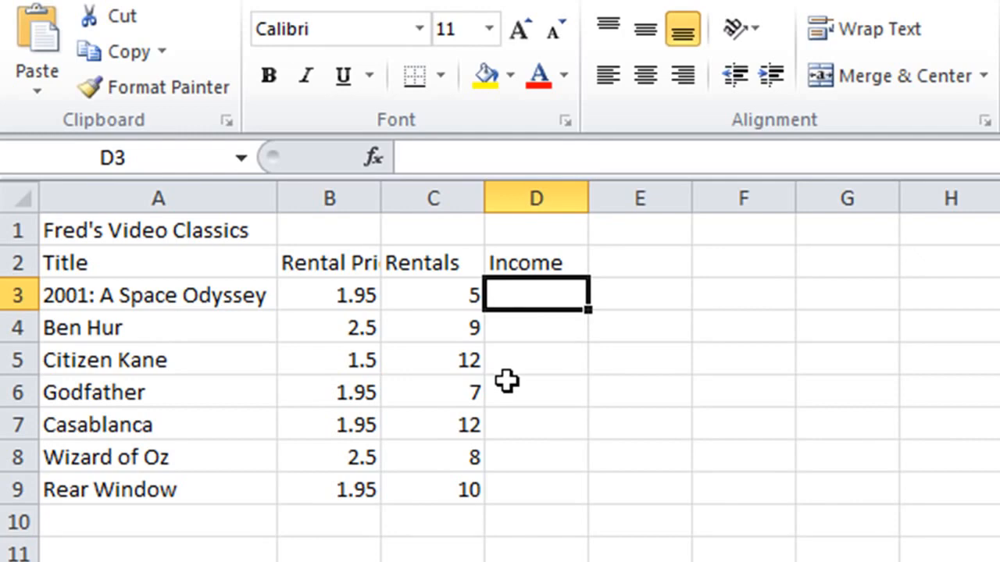
pyautogui.write('=')
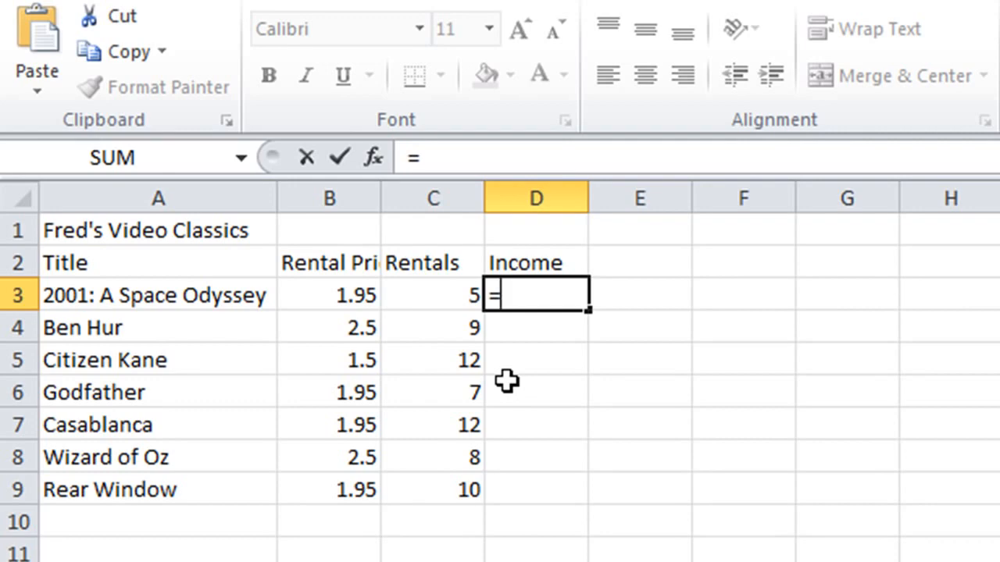
pyautogui.click(346, 297)
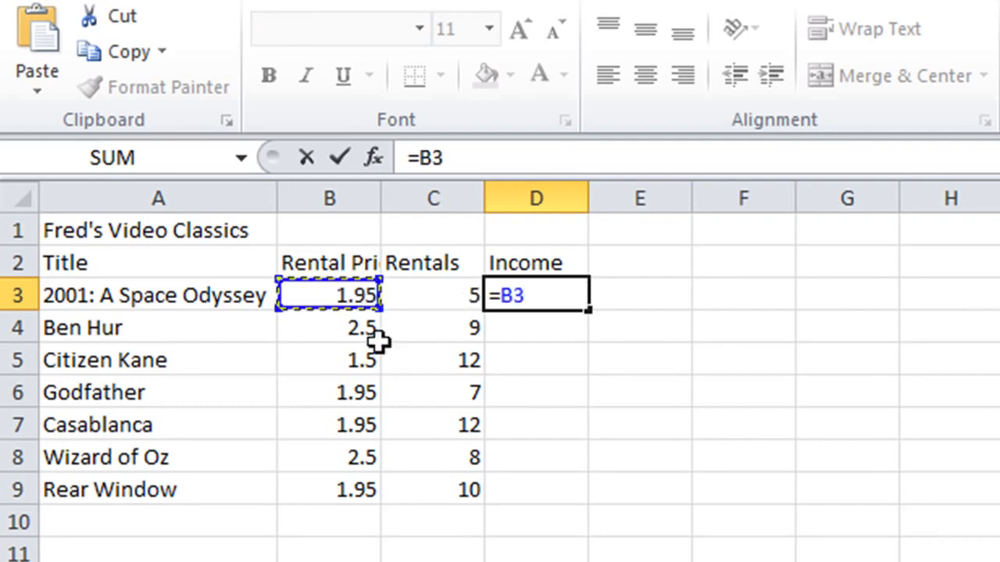
pyautogui.write('*')
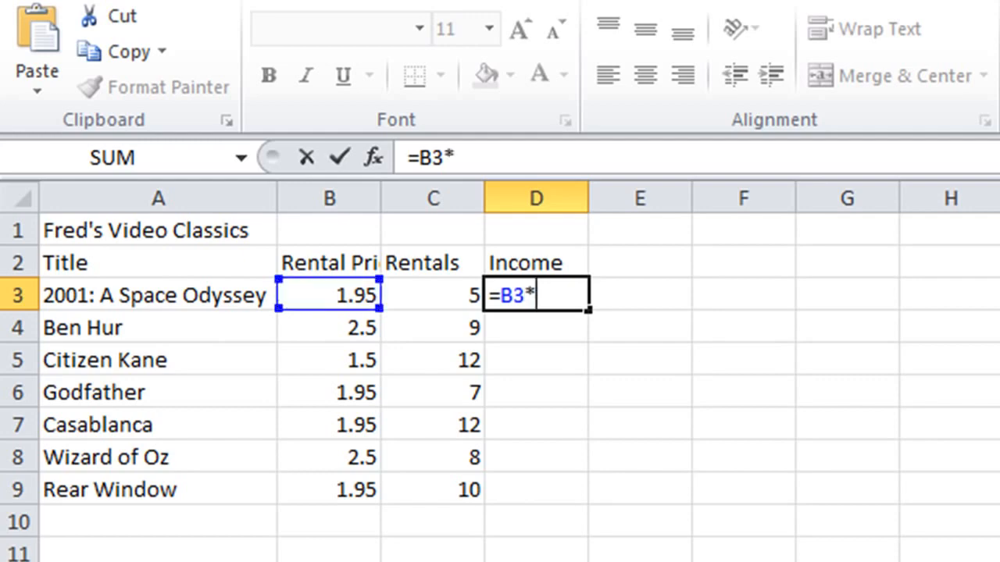
pyautogui.click(451, 294)
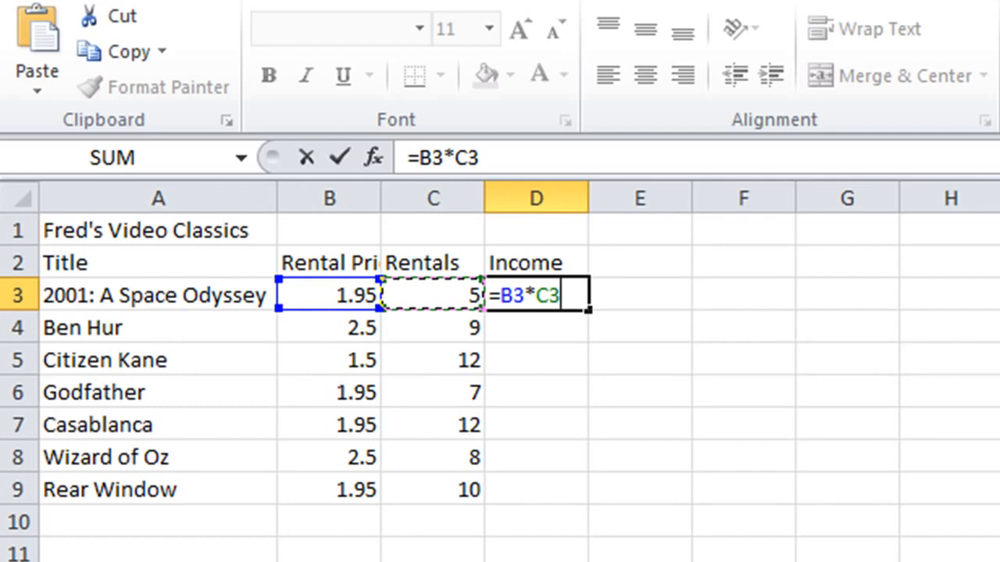
pyautogui.press('Return')
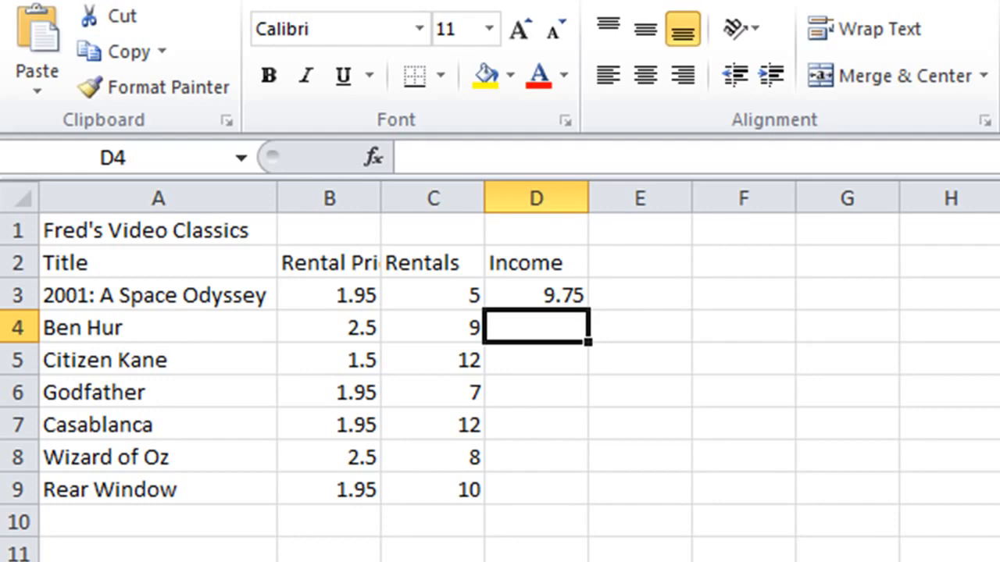
# Enter the Income formula for Ben Hur in D4, multiplying its rental price by its rentals (=B4*C4).
pyautogui.write('=')
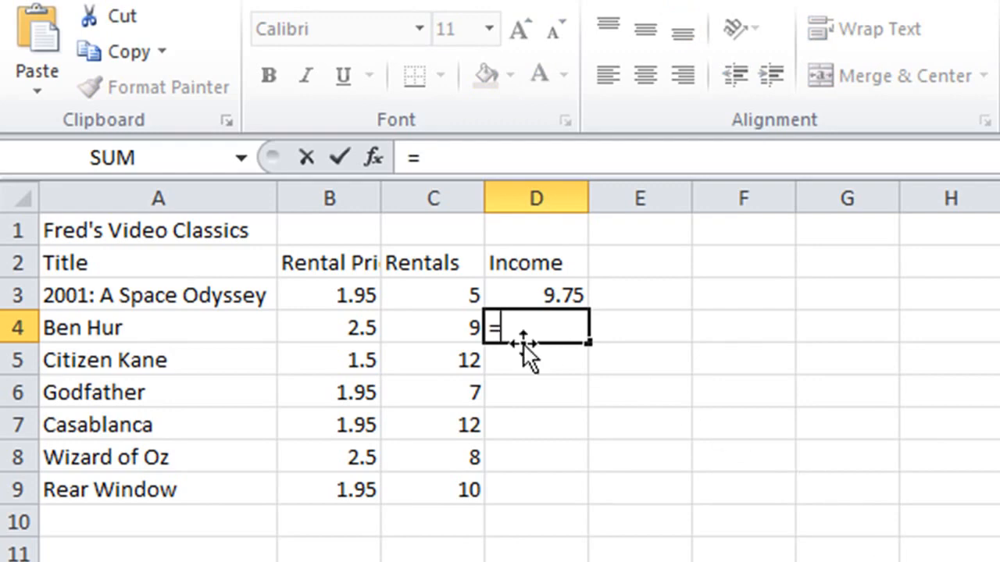
pyautogui.click(328, 332)
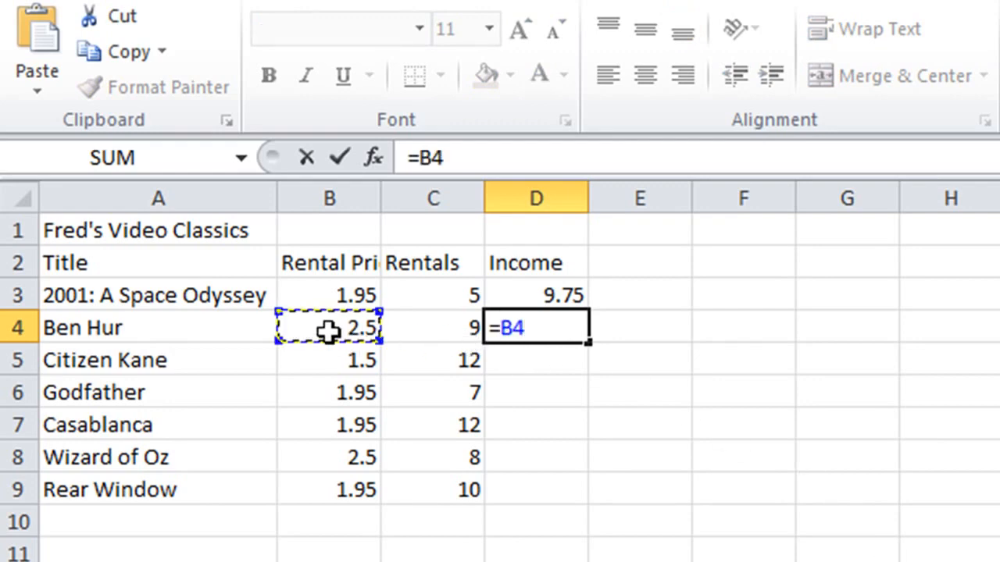
pyautogui.write('*')
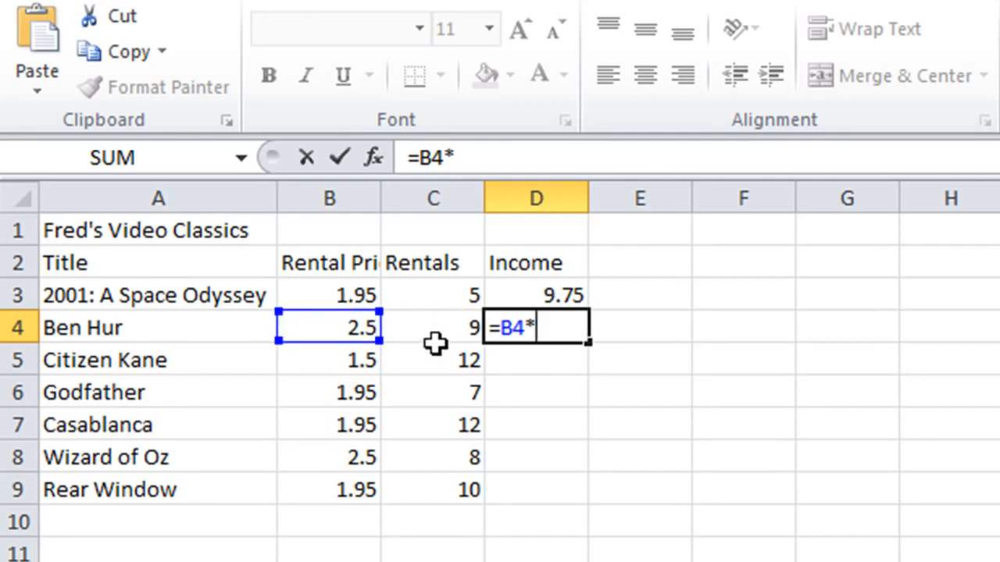
pyautogui.click(444, 322)
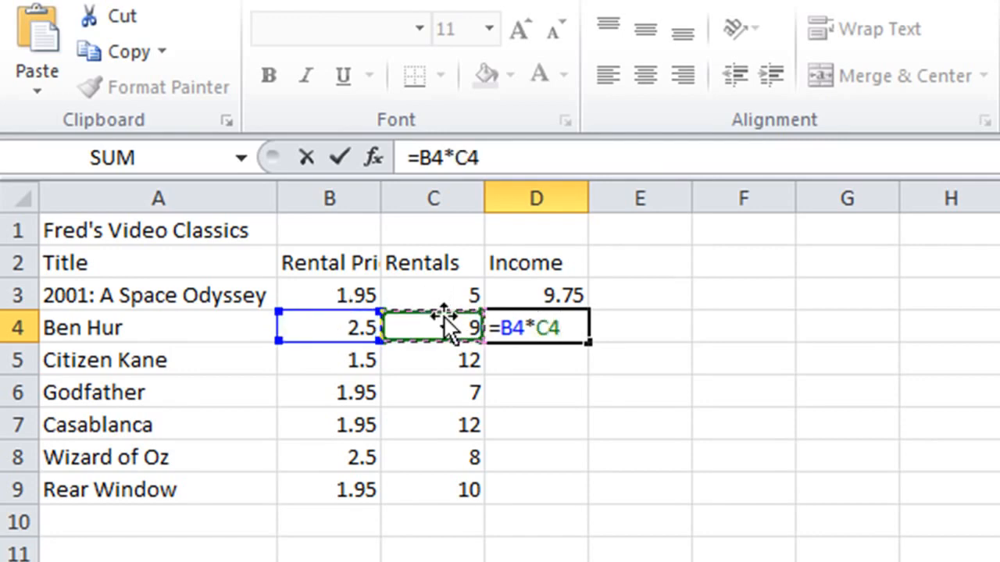
pyautogui.click(340, 156)
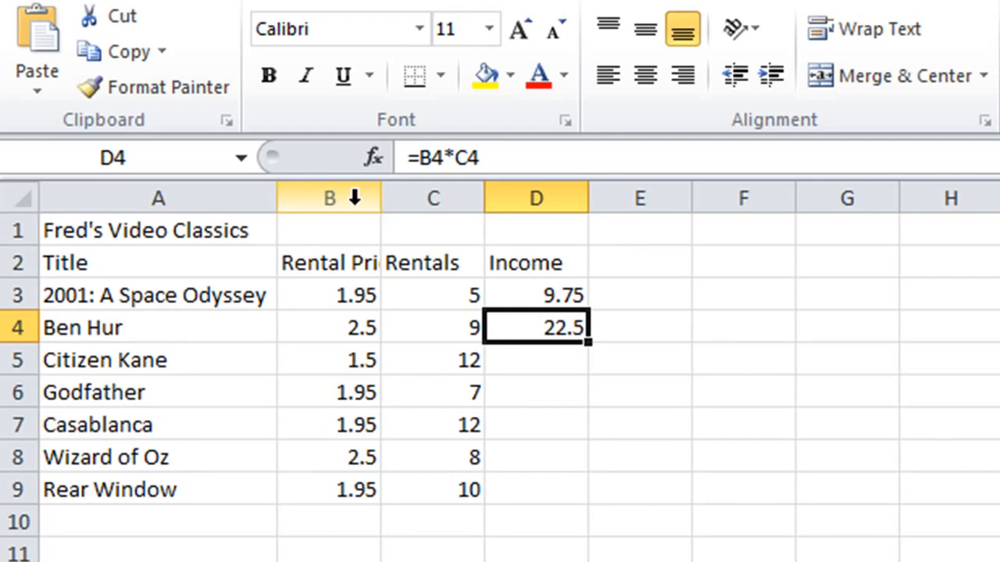
# Change the Rentals value for Ben Hur in C4 to 10 and reselect its Income formula in D4.
pyautogui.press('Left')
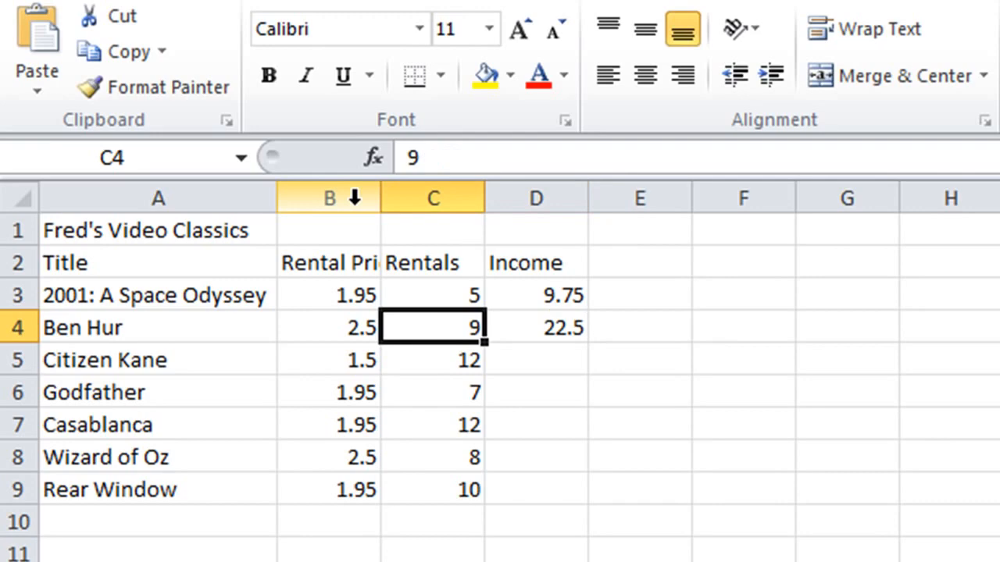
pyautogui.write('10')
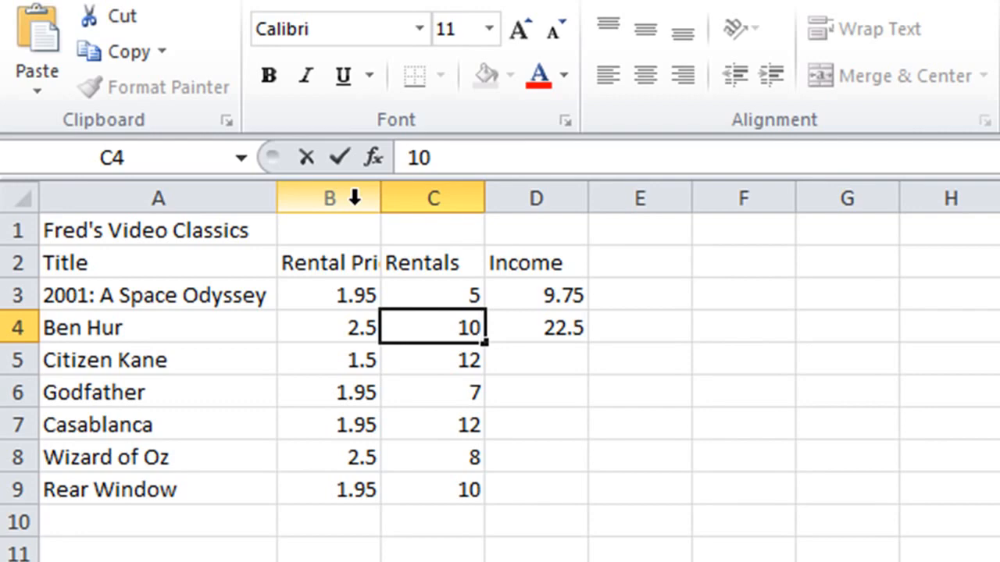
pyautogui.press('Return')
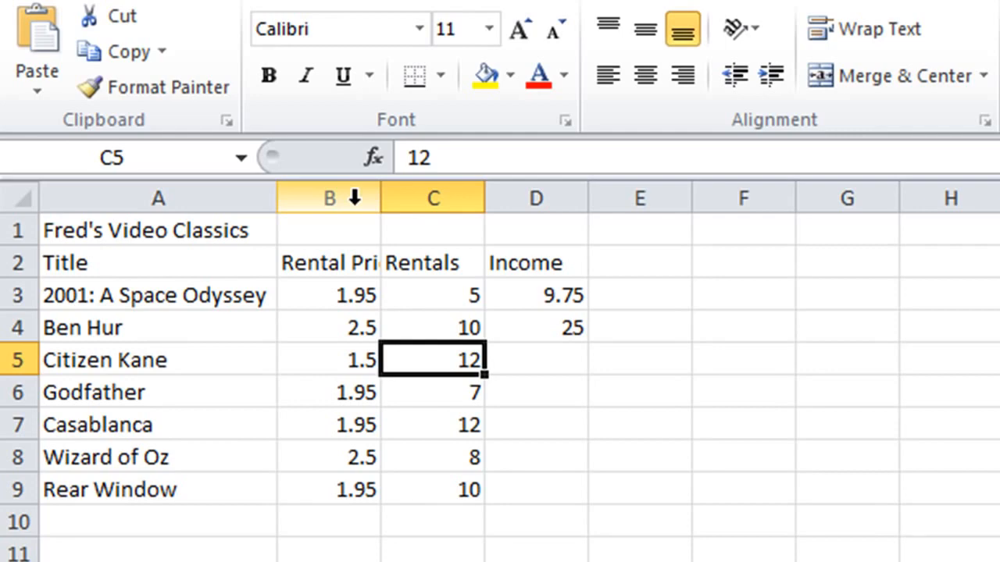
pyautogui.press('Right')
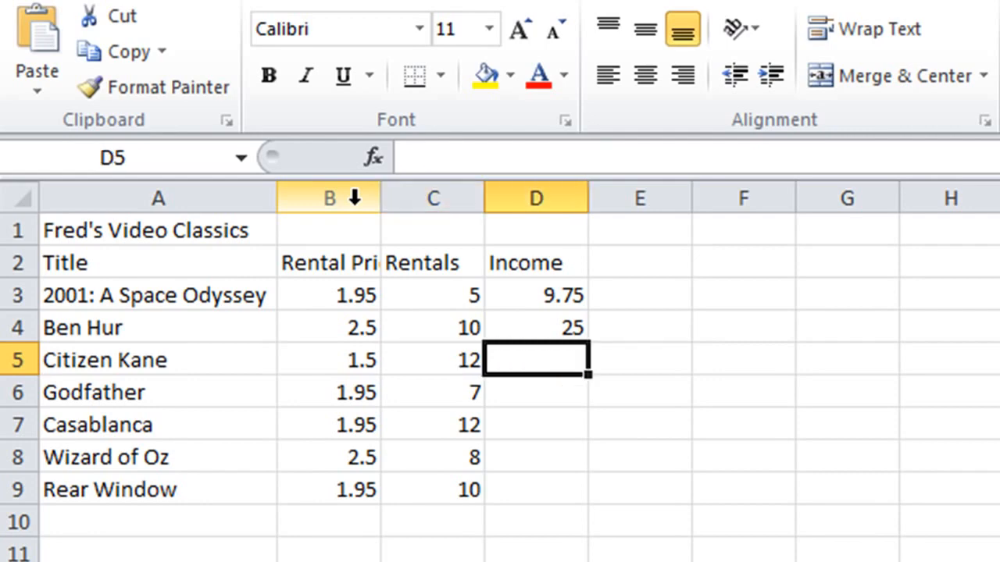
pyautogui.press('Up')
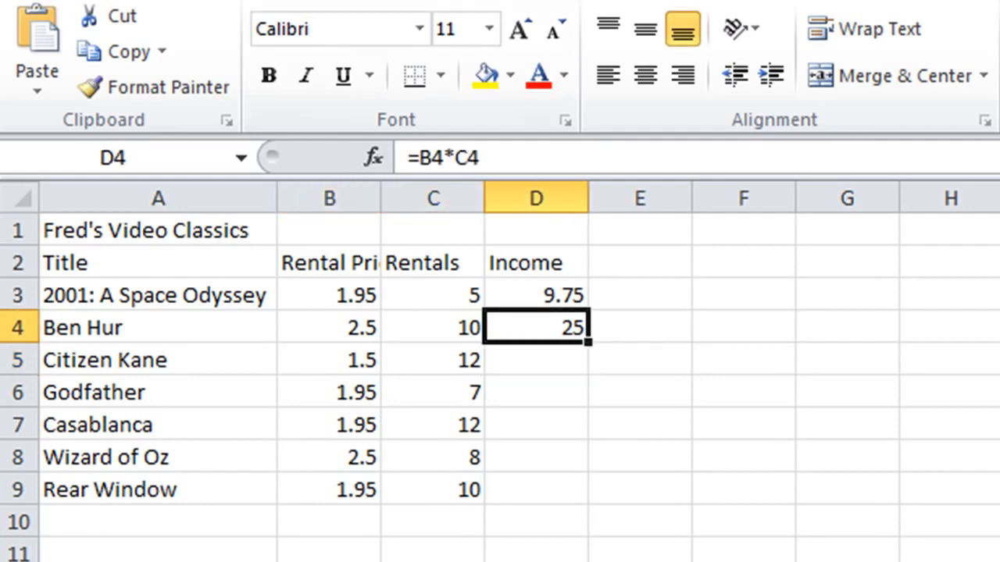
# Clear the Income formulas for the first two titles in D3:D4.
pyautogui.moveTo(547, 295); pyautogui.dragTo(545, 317)
pyautogui.press('Delete')
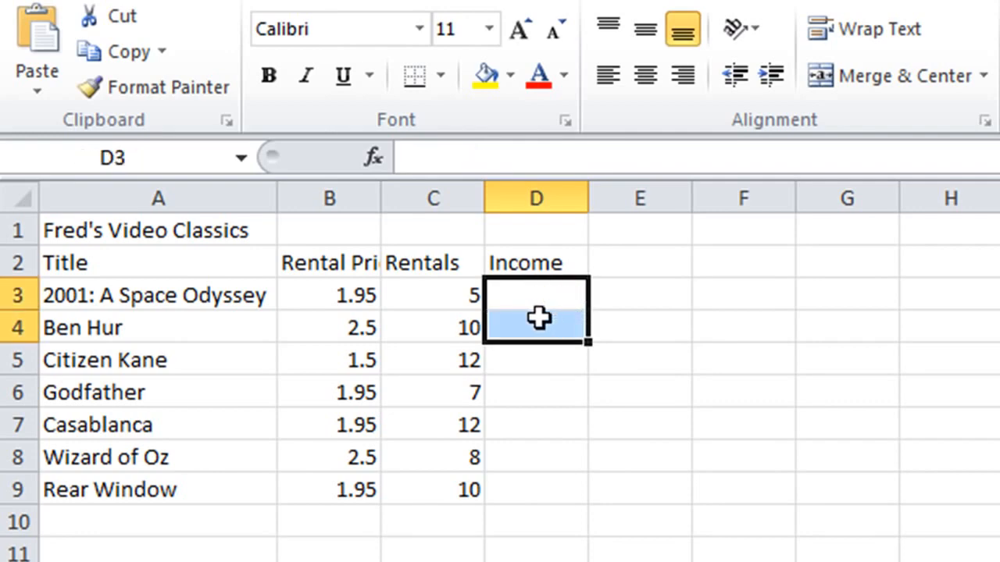
# Enter the Income formula for 2001: A Space Odyssey in D3, multiplying its rental price by its rentals (=B3*C3).
pyautogui.click(540, 295)
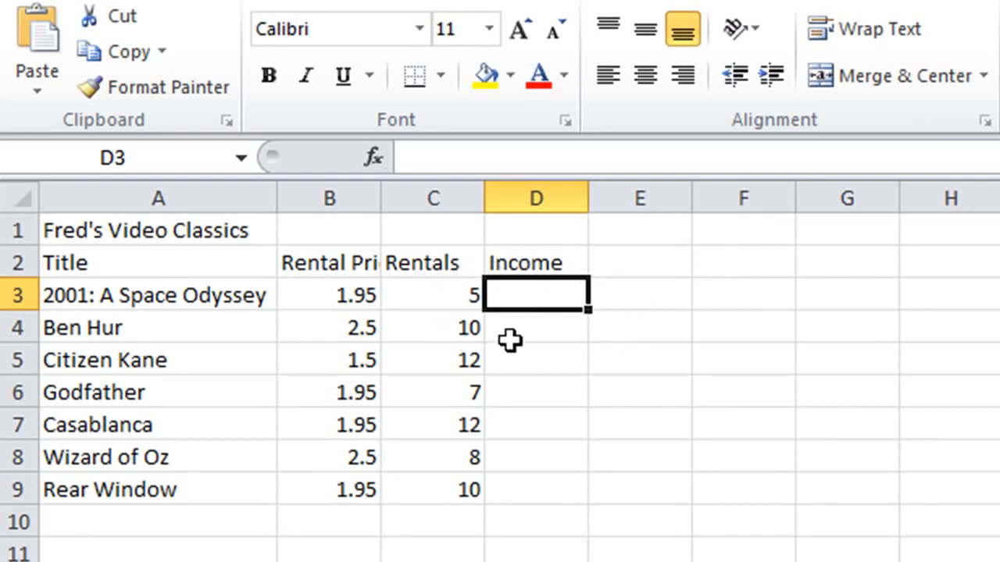
pyautogui.write('=')
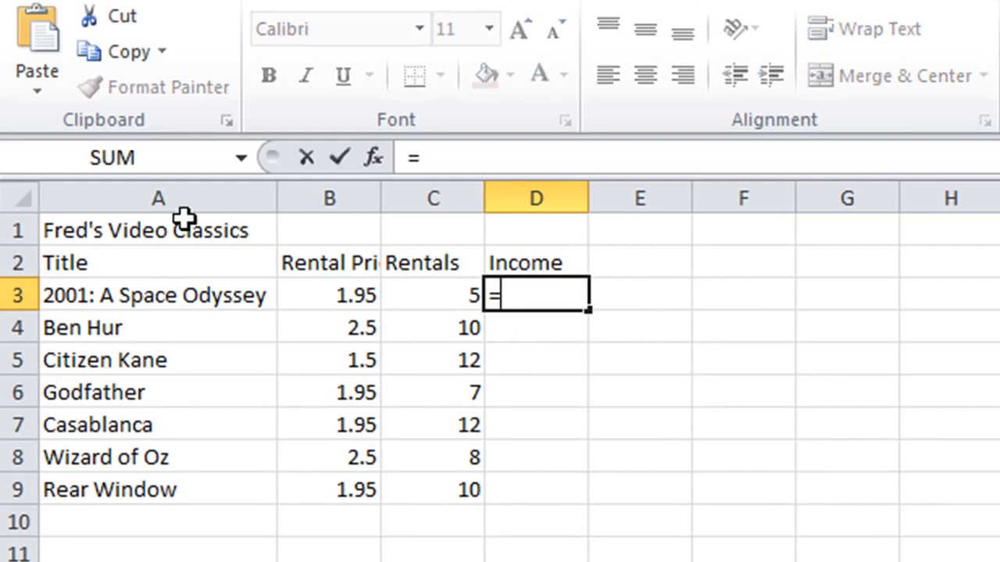
pyautogui.click(324, 285)
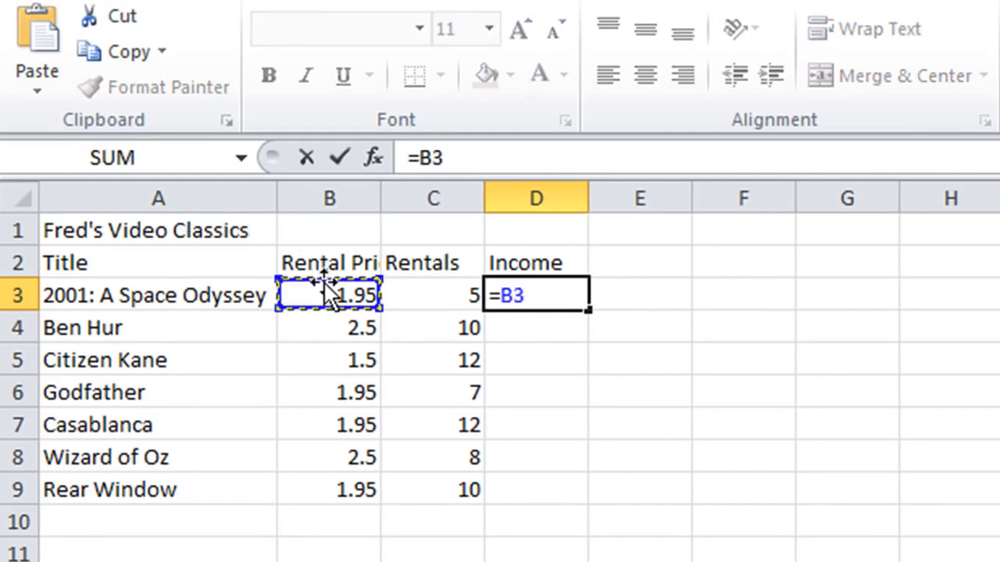
pyautogui.write('*')
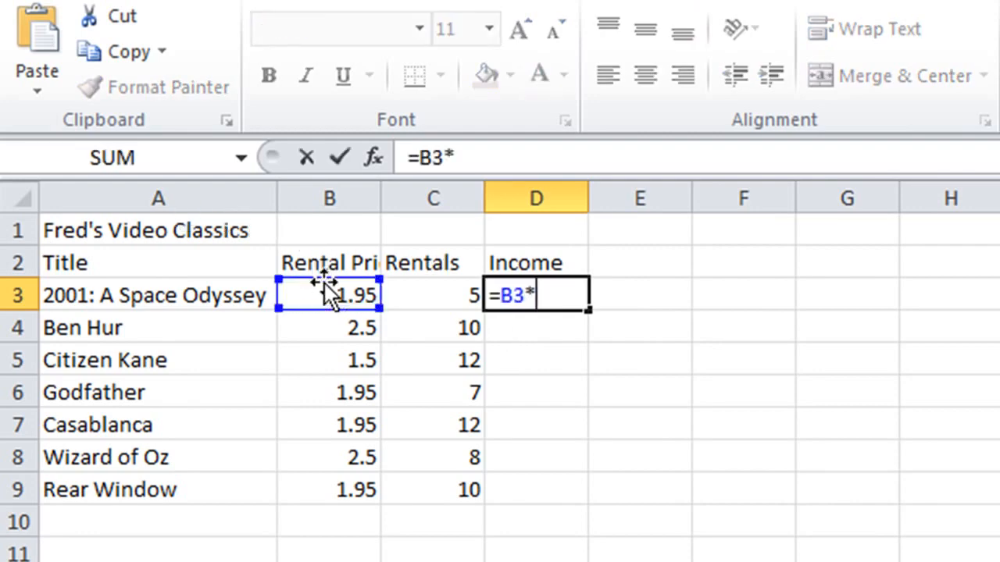
pyautogui.click(455, 289)
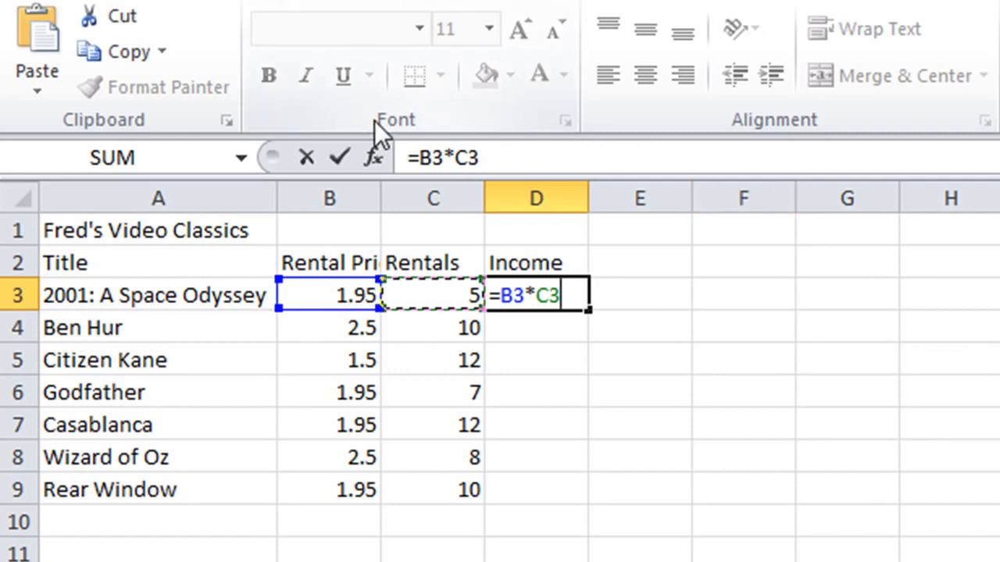
pyautogui.click(339, 157)
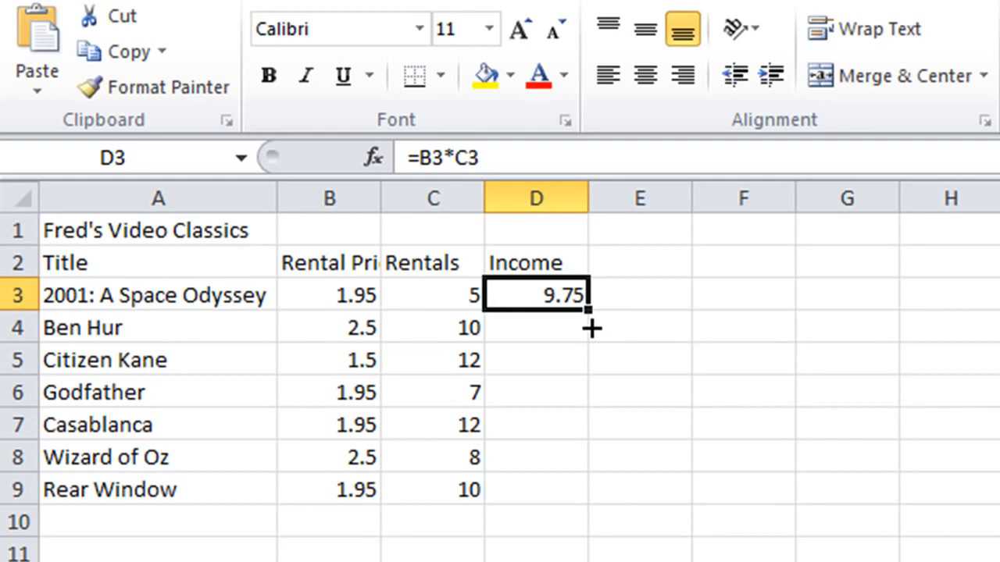
# Fill the Income formula from D3 down through D9 and check the copied formula in each title's row.
pyautogui.moveTo(591, 328); pyautogui.dragTo(597, 502)
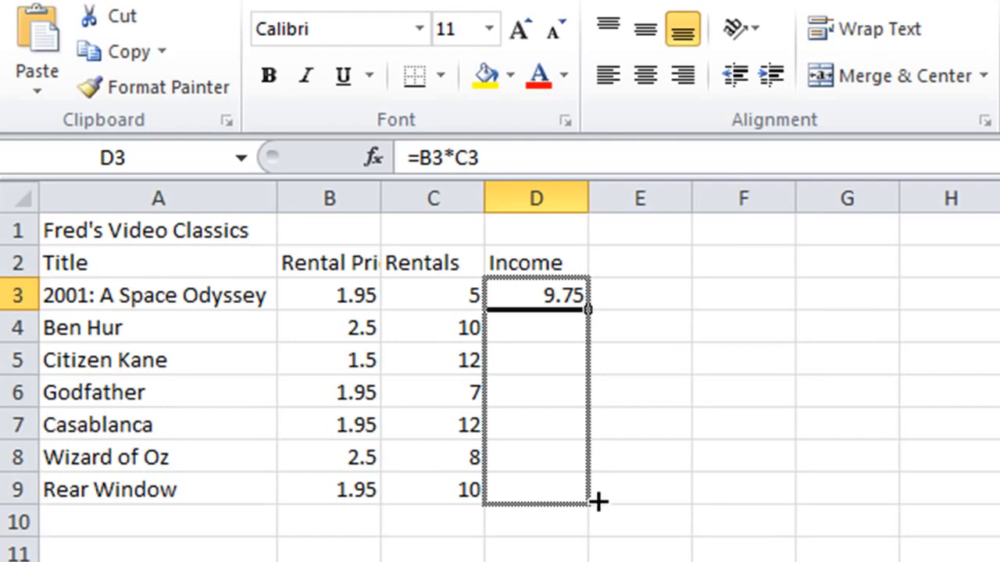
pyautogui.moveTo(597, 501); pyautogui.dragTo(595, 497)
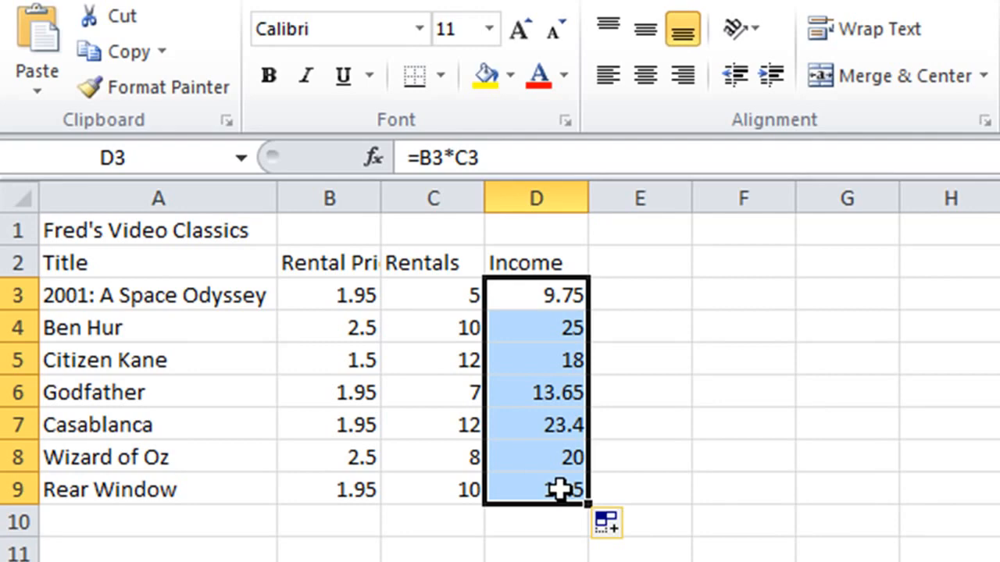
pyautogui.click(543, 295)
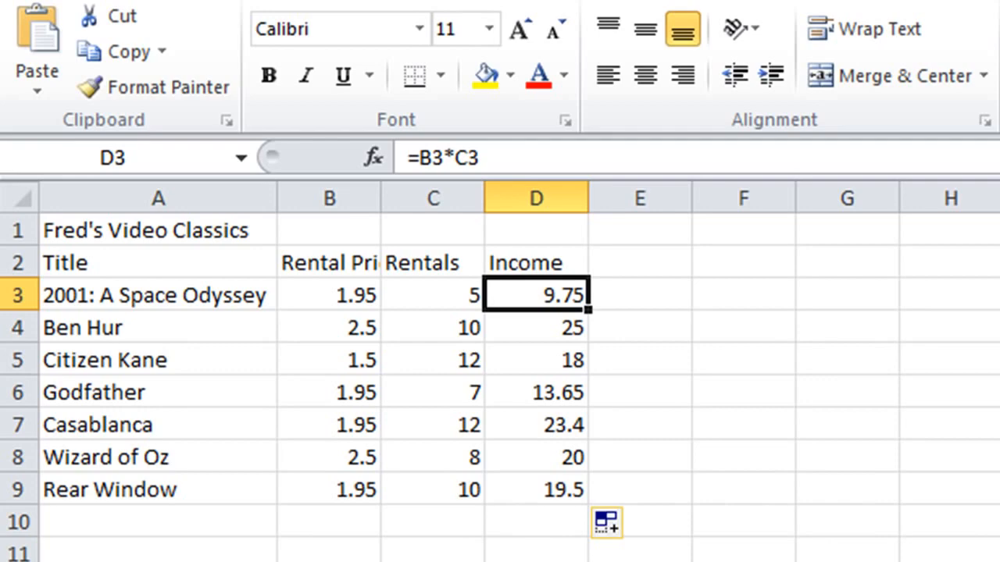
pyautogui.press('Down')
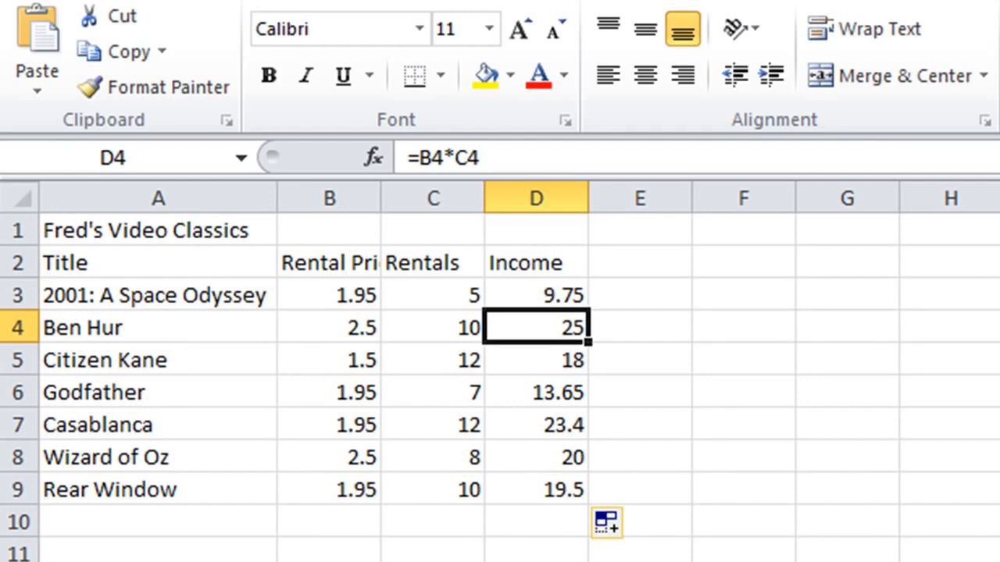
pyautogui.press('Down')
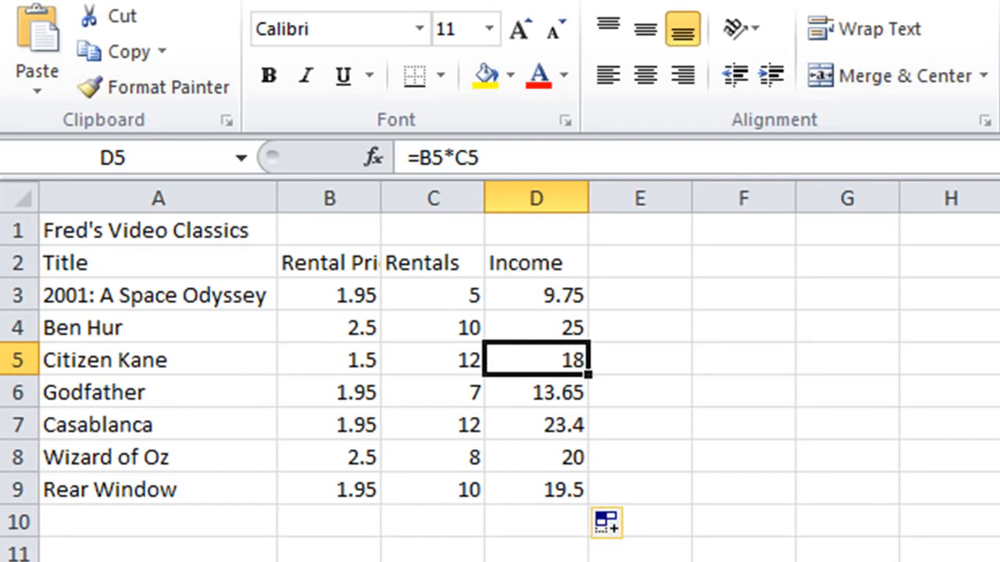
pyautogui.press('Down')
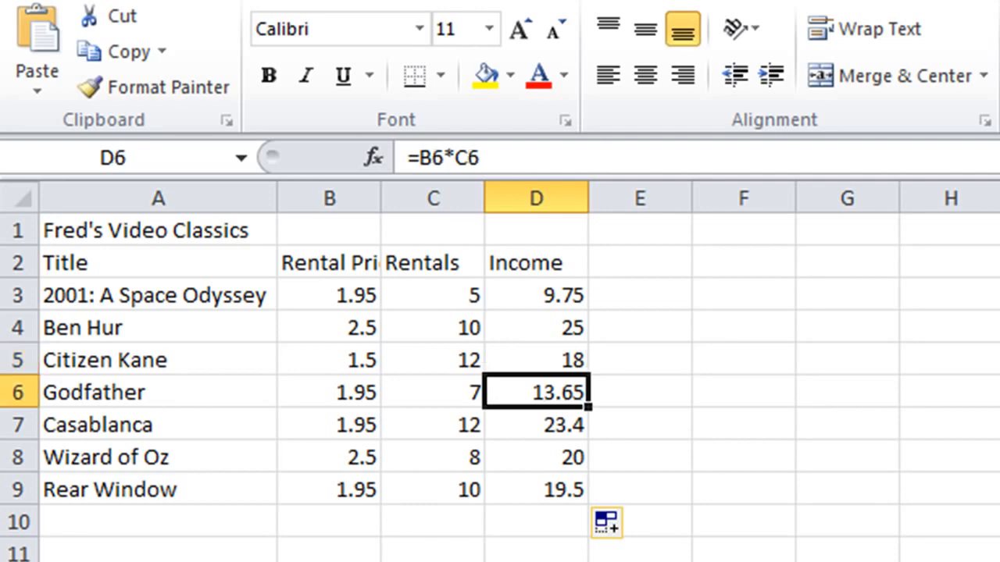
pyautogui.press('Down')
pyautogui.press('Down')
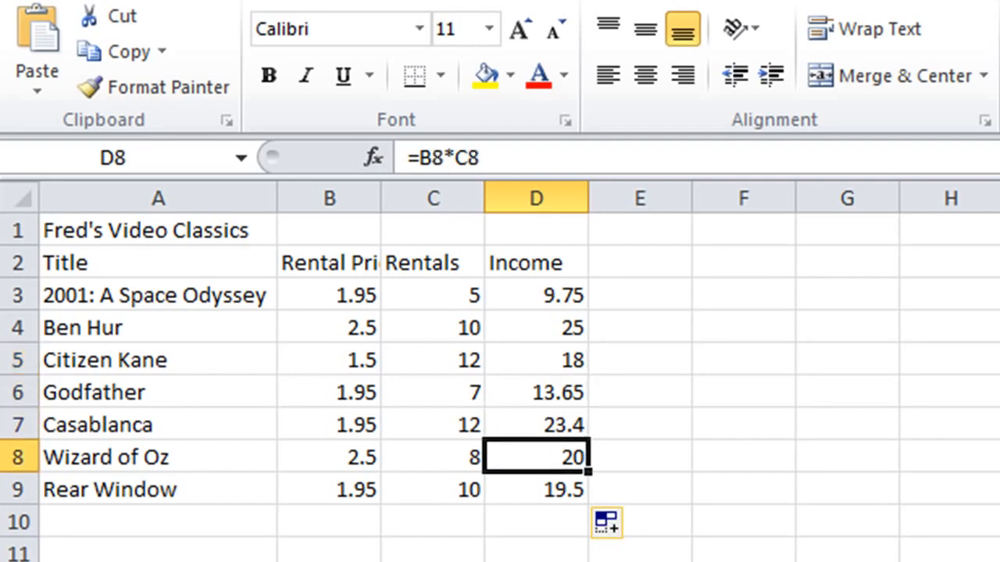
pyautogui.press('Down')
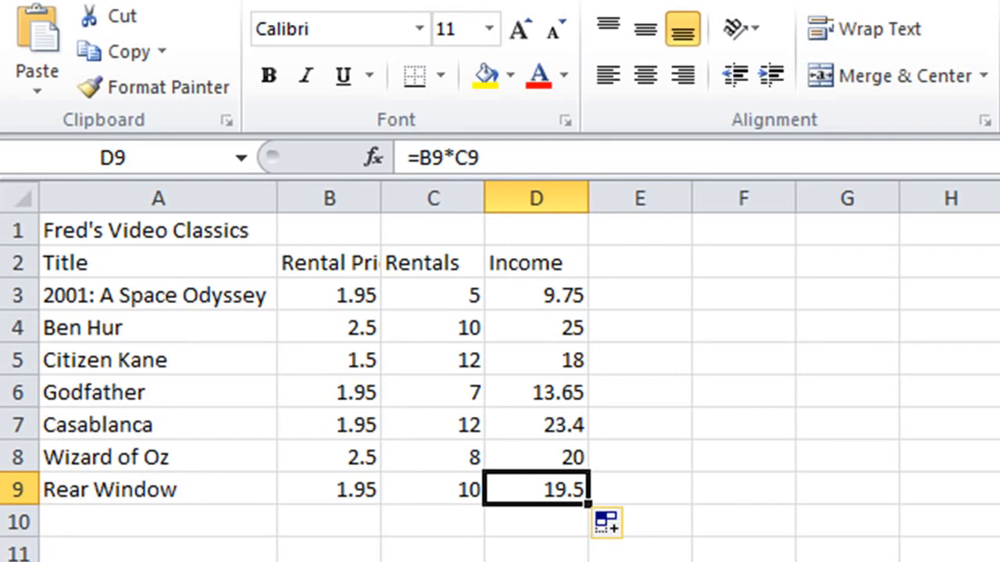
# Clear the copied Income formulas in D4:D9, keeping only the one in D3.
pyautogui.click(534, 329)
pyautogui.moveTo(529, 339); pyautogui.dragTo(525, 486)
pyautogui.press('Delete')
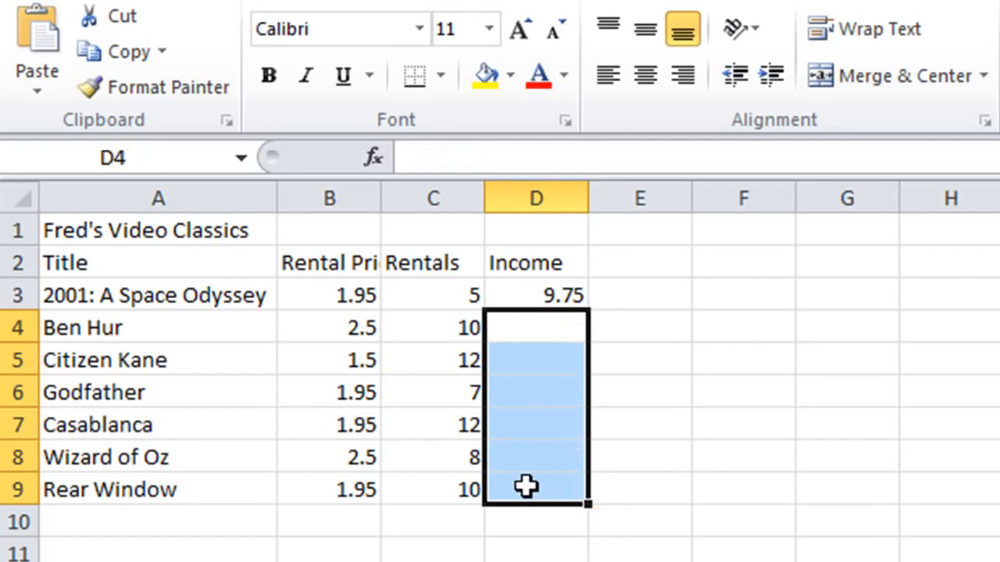
# Auto-fill the Income formula in D3 down to the last title in row 9 and save the workbook.
pyautogui.click(544, 292)
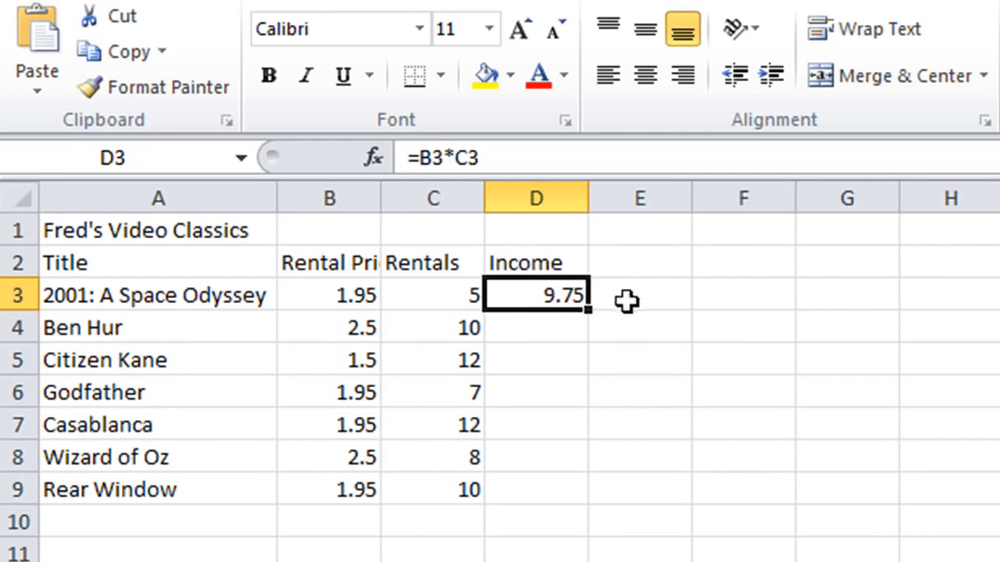
pyautogui.doubleClick(589, 312)
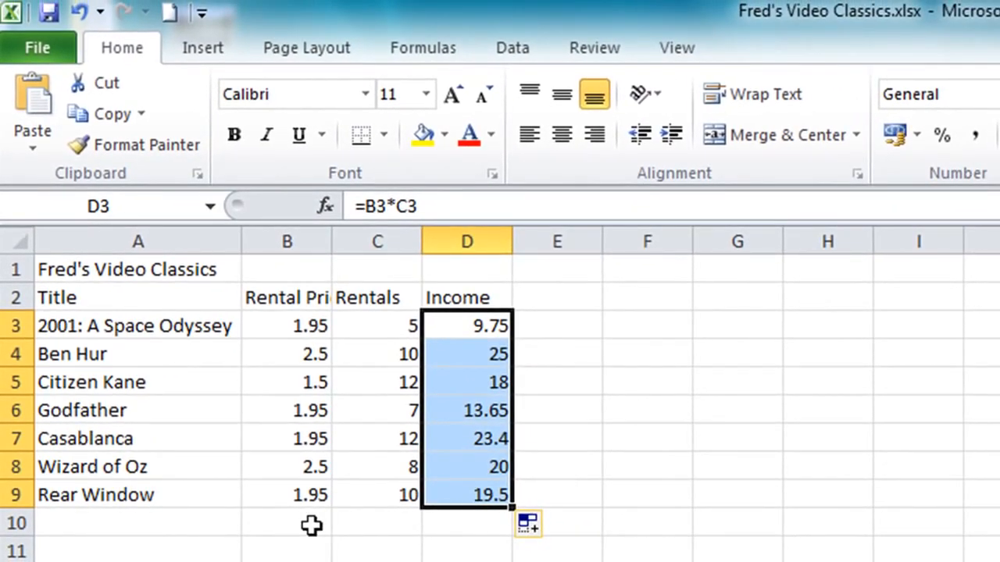
pyautogui.click(161, 521)
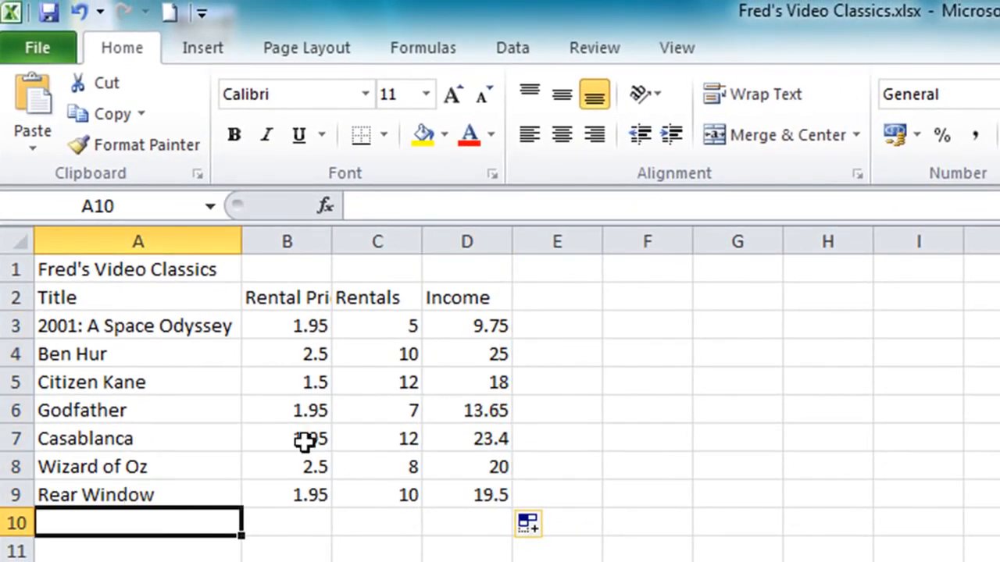
pyautogui.click(46, 12)
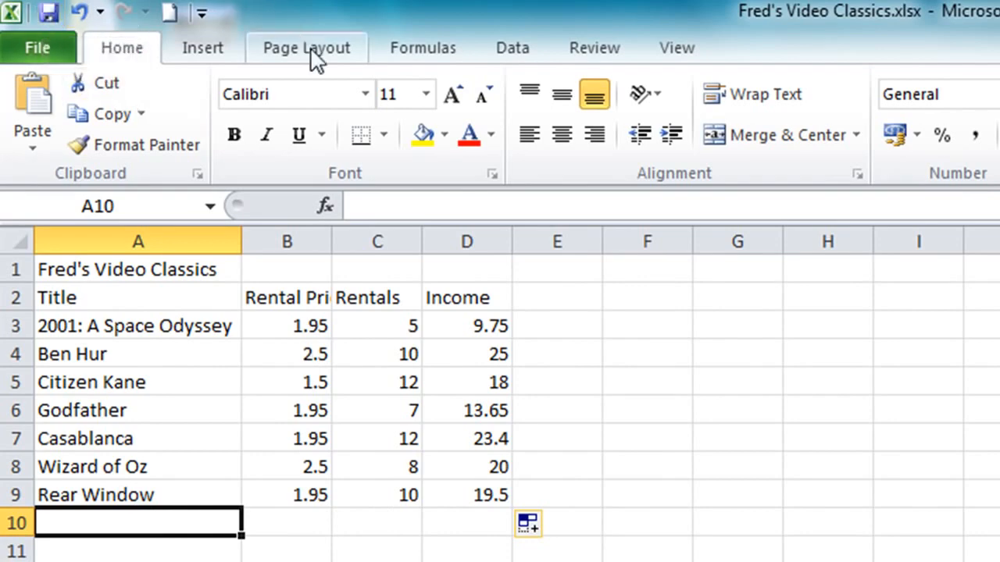